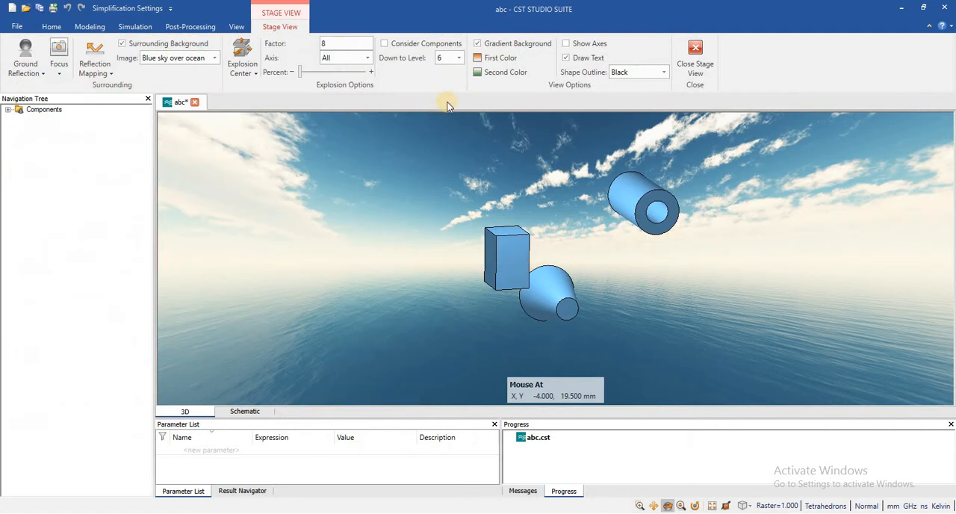
Leave the stage view and create a Vacuum brick in component1 spanning X 3.5 to 8, Y 10.5 to 12.5 and Z -3.5 to 0 mm.
key("Escape")
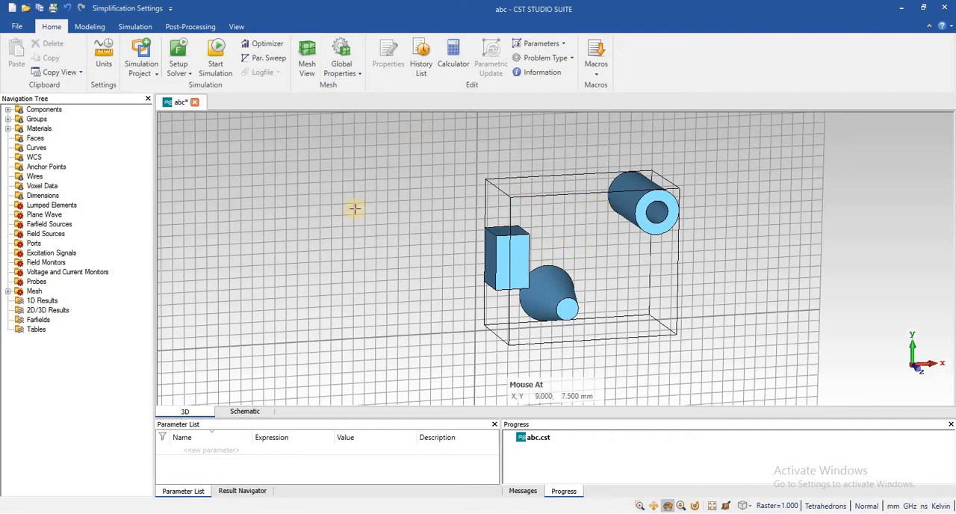
left_click(84, 26)
left_click(147, 47)
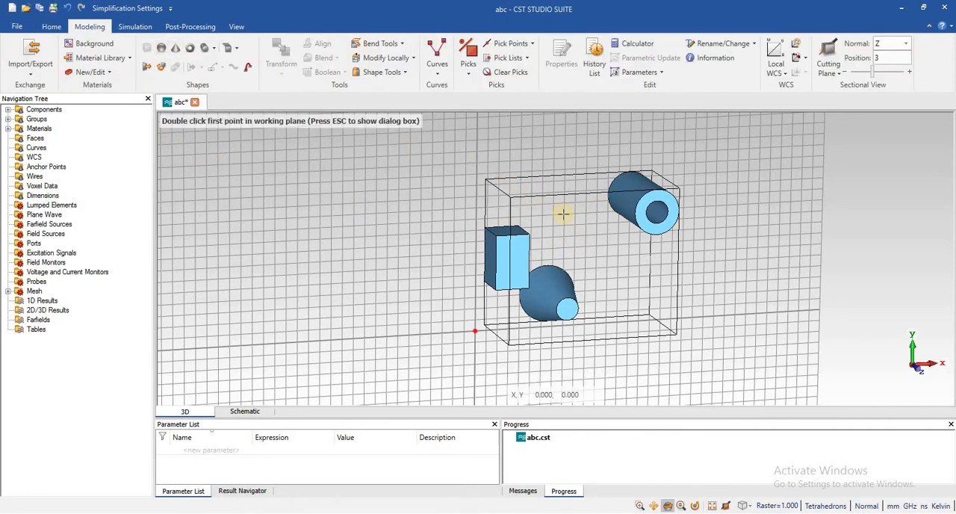
double_click(525, 210)
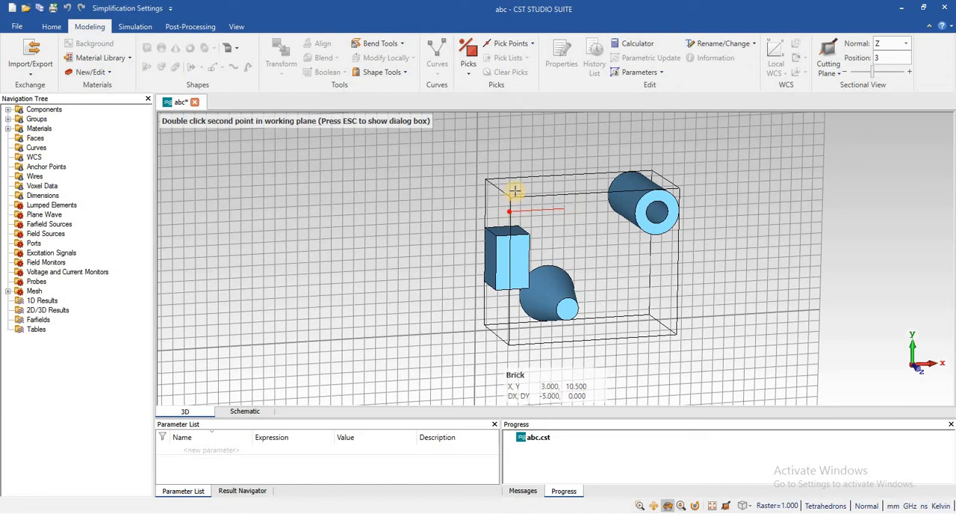
double_click(514, 192)
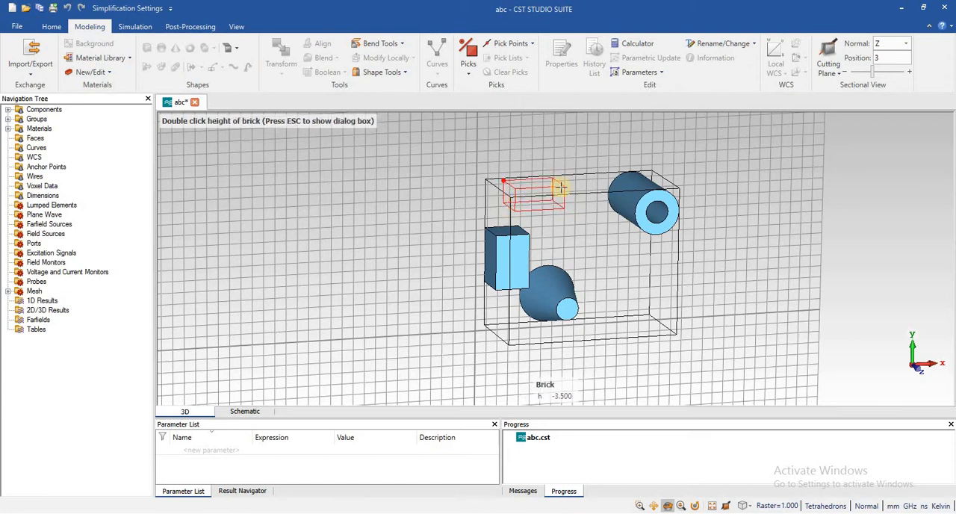
double_click(559, 188)
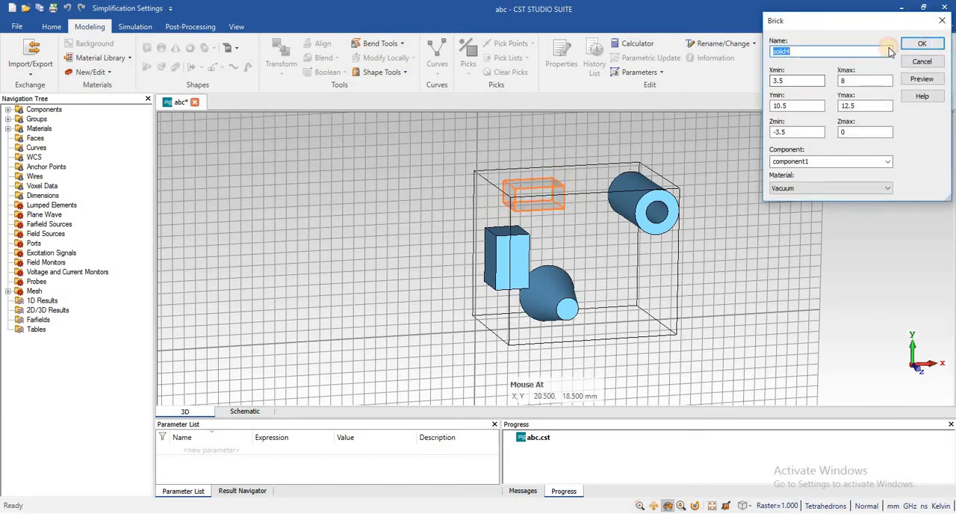
left_click(922, 43)
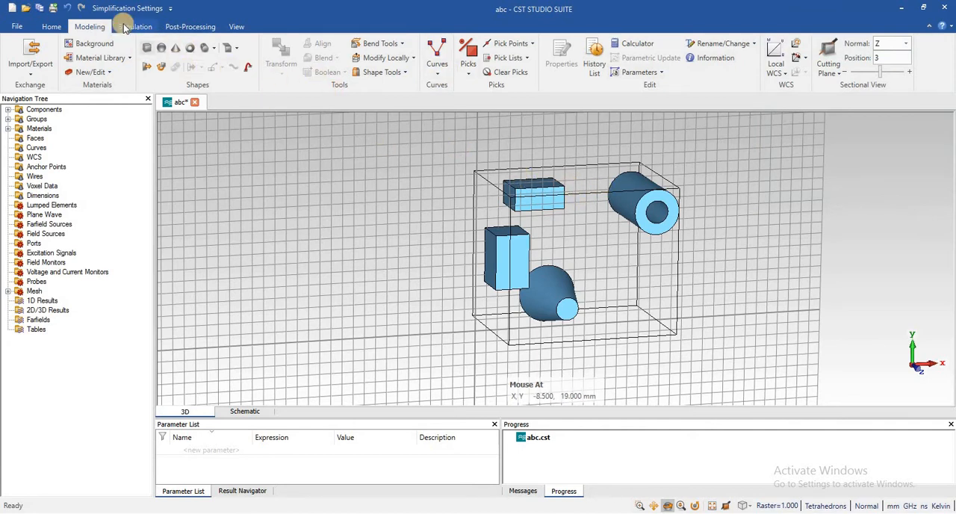
Enter the stage view, turn off the surrounding background and show the axes.
left_click(236, 27)
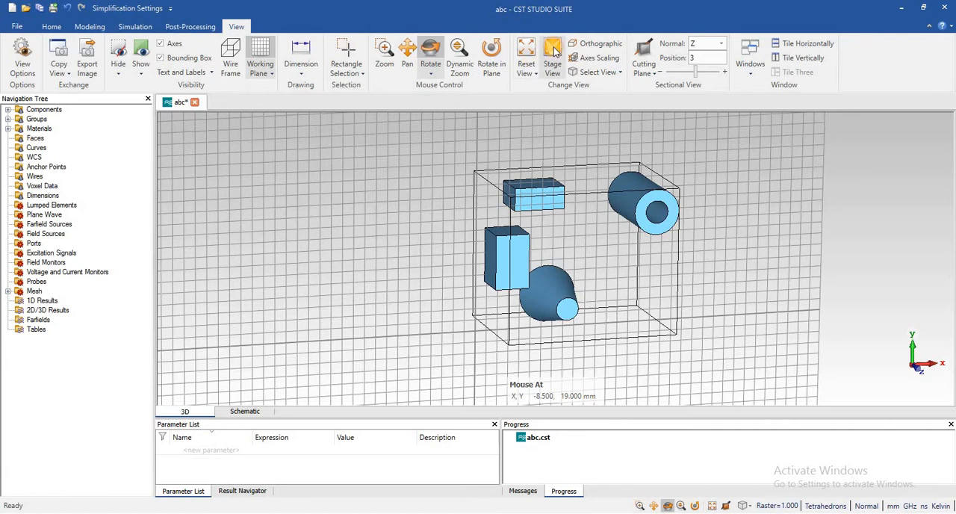
left_click(601, 90)
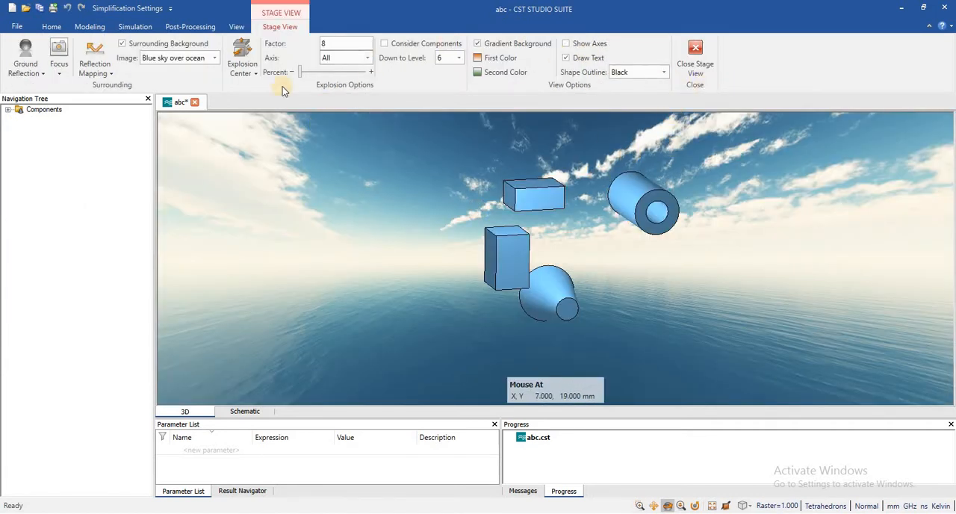
left_click(123, 44)
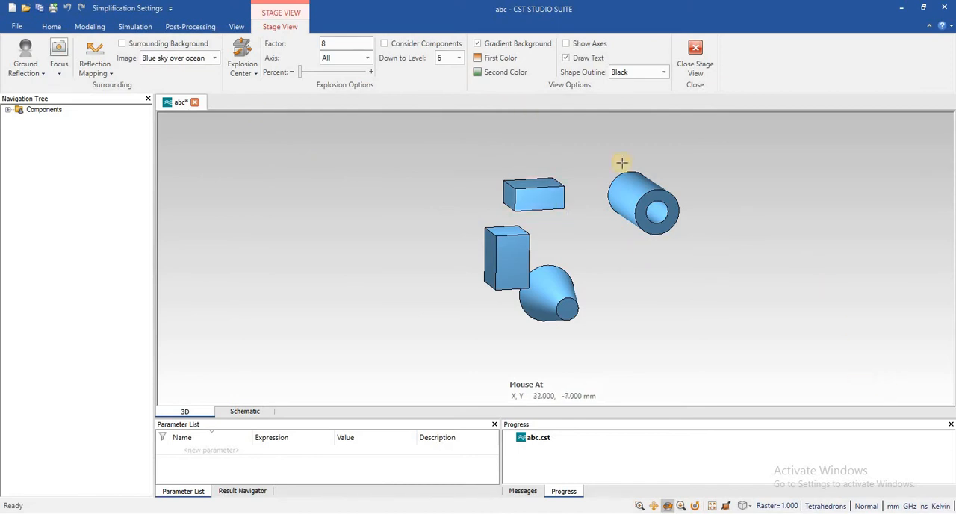
left_click(567, 43)
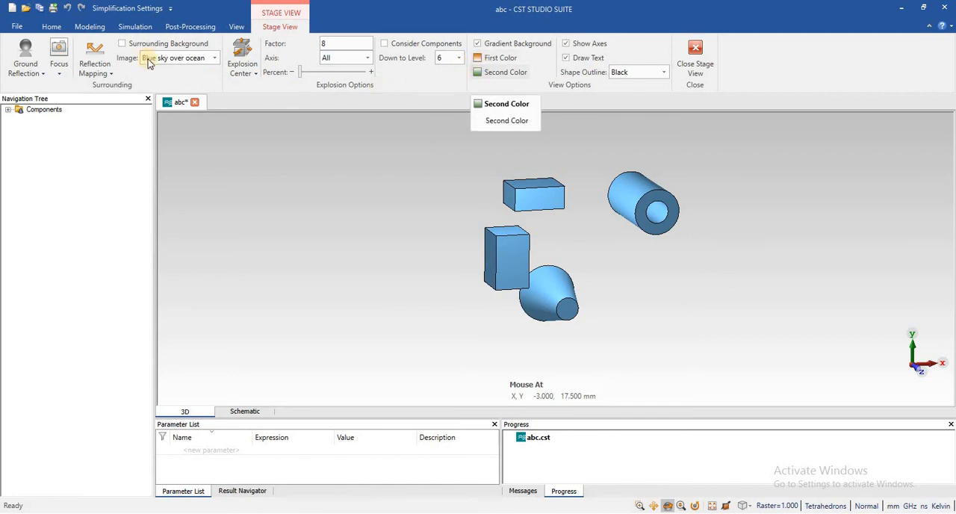
left_click(216, 58)
left_click(216, 58)
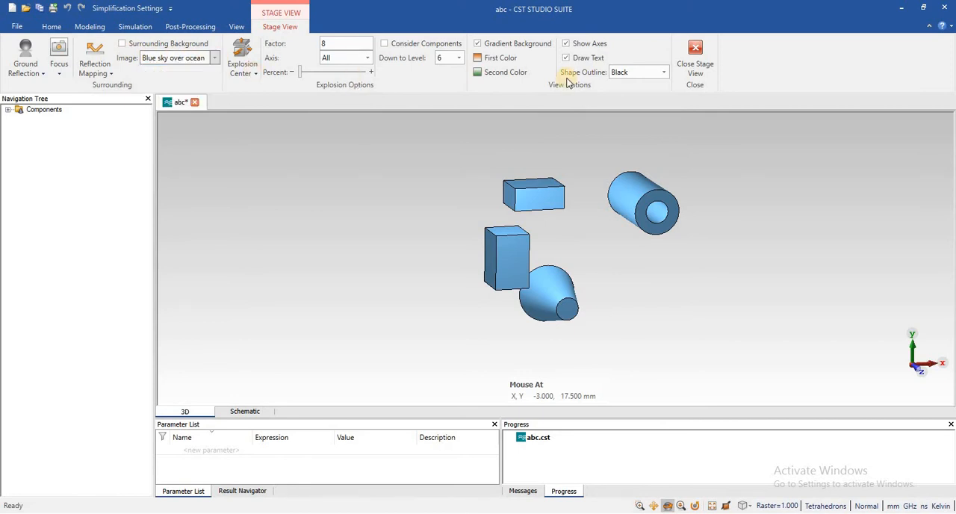
Set the gradient background's first color to blue and its second color to green.
left_click(494, 58)
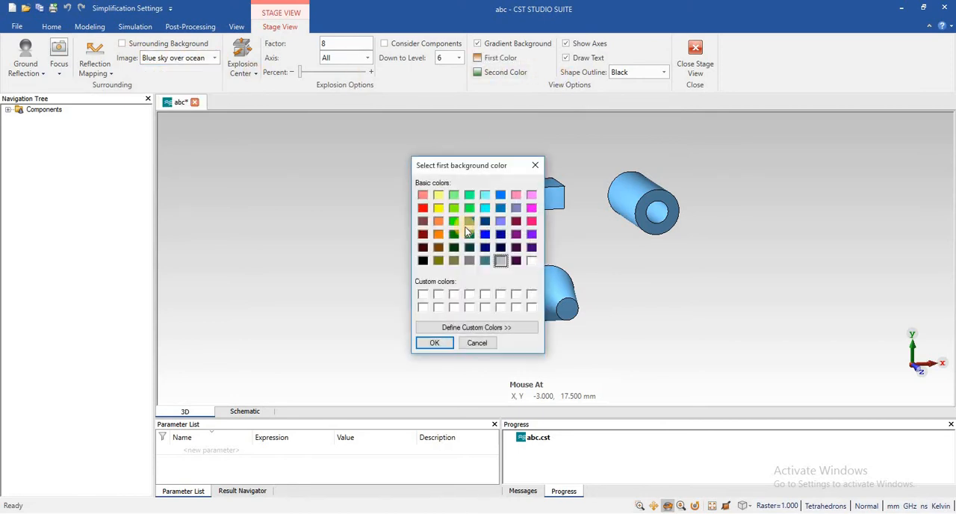
left_click(485, 235)
left_click(440, 343)
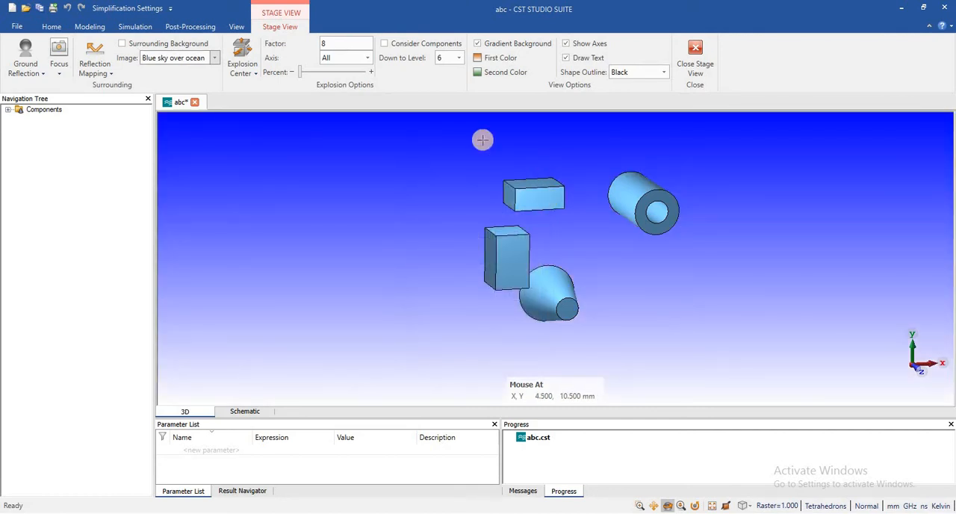
left_click(502, 75)
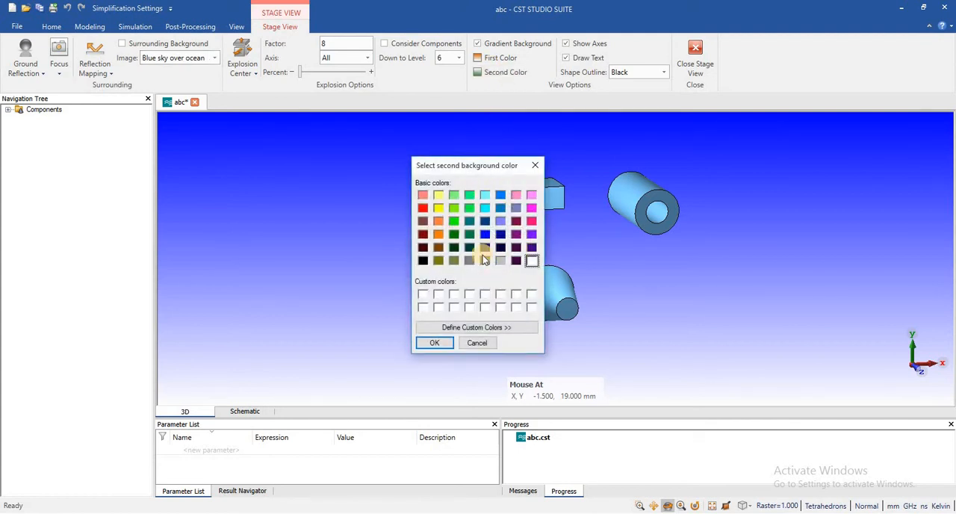
left_click(454, 220)
left_click(435, 342)
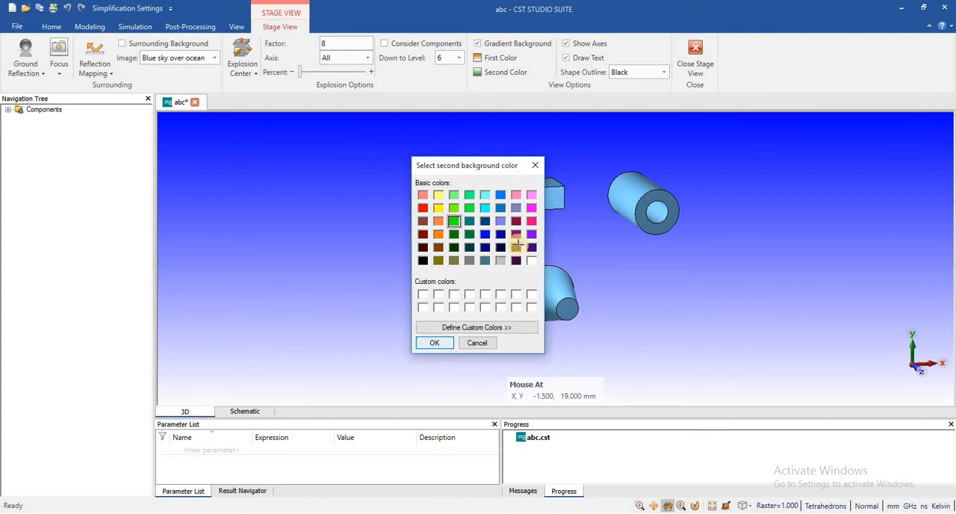
Set the gradient background's second color to white and its first color to light gray.
left_click(505, 72)
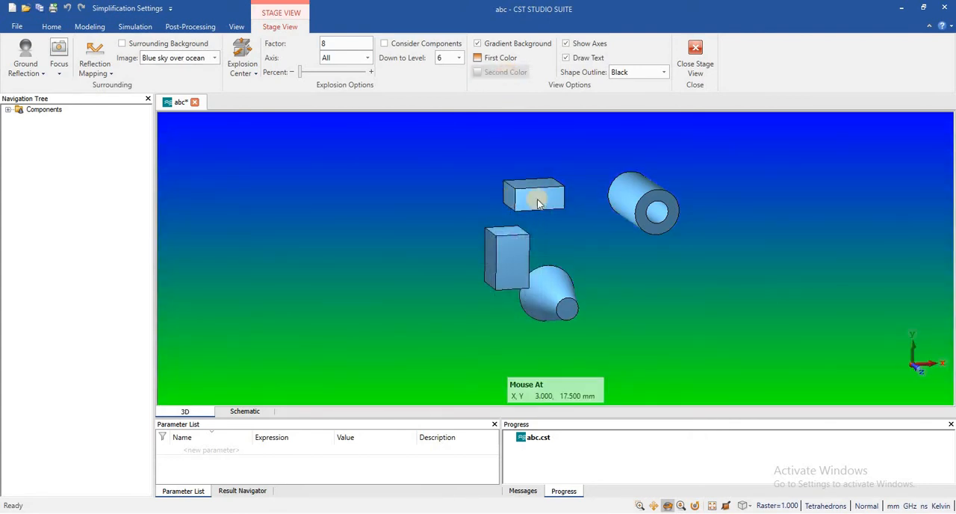
left_click(530, 261)
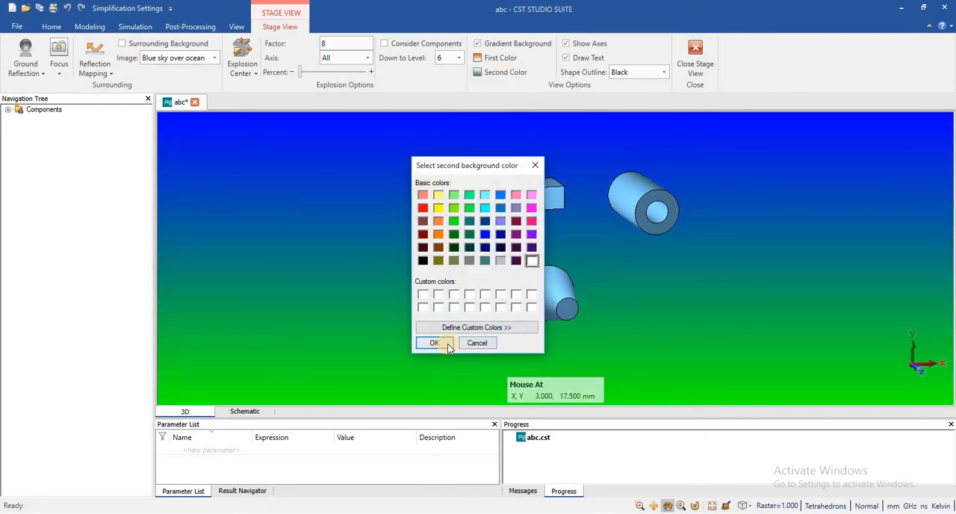
left_click(448, 345)
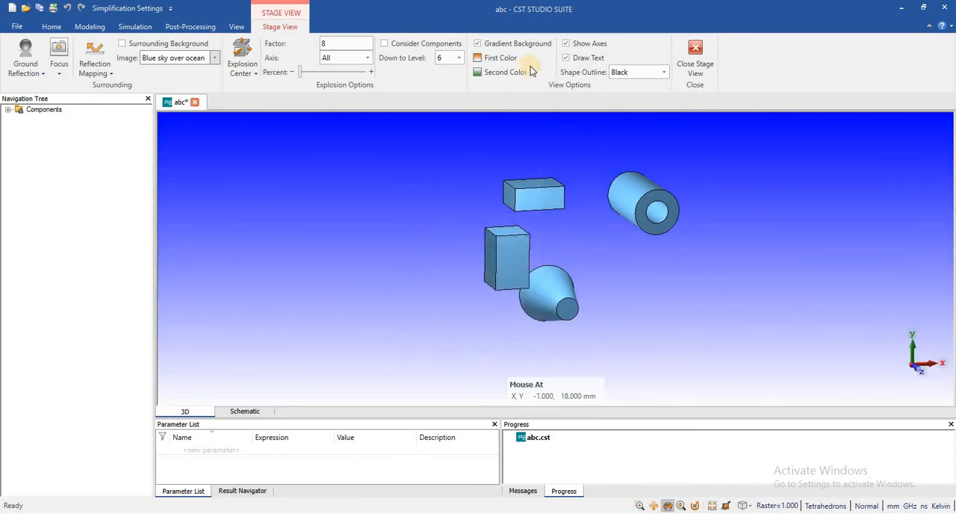
left_click(499, 58)
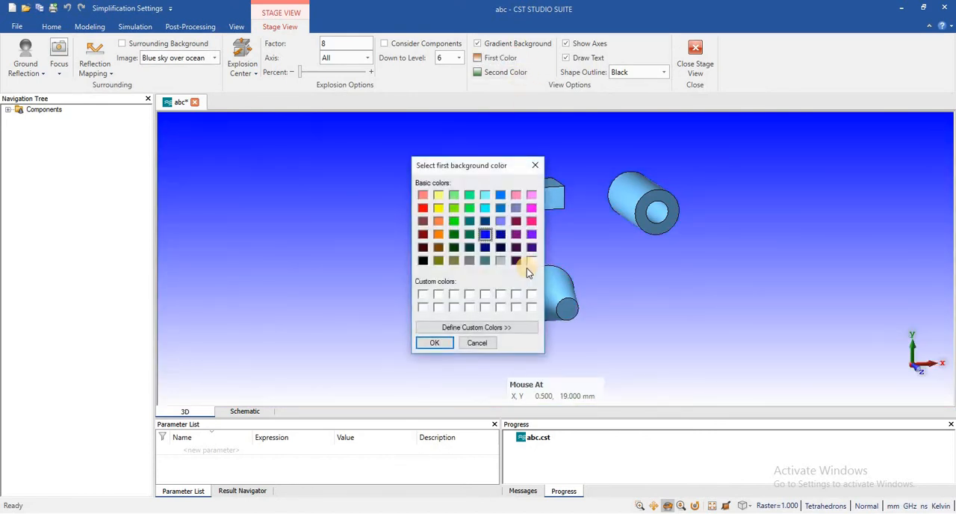
left_click(500, 260)
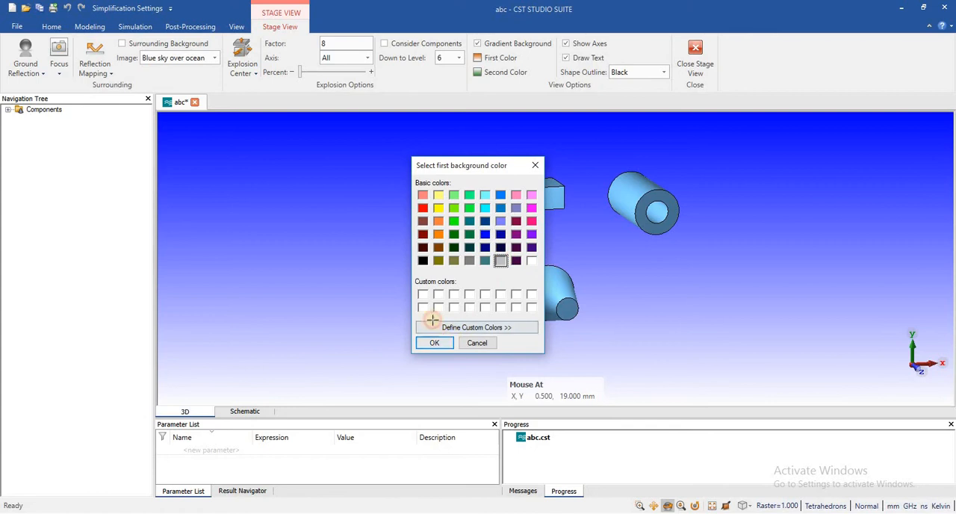
left_click(434, 342)
left_click(508, 71)
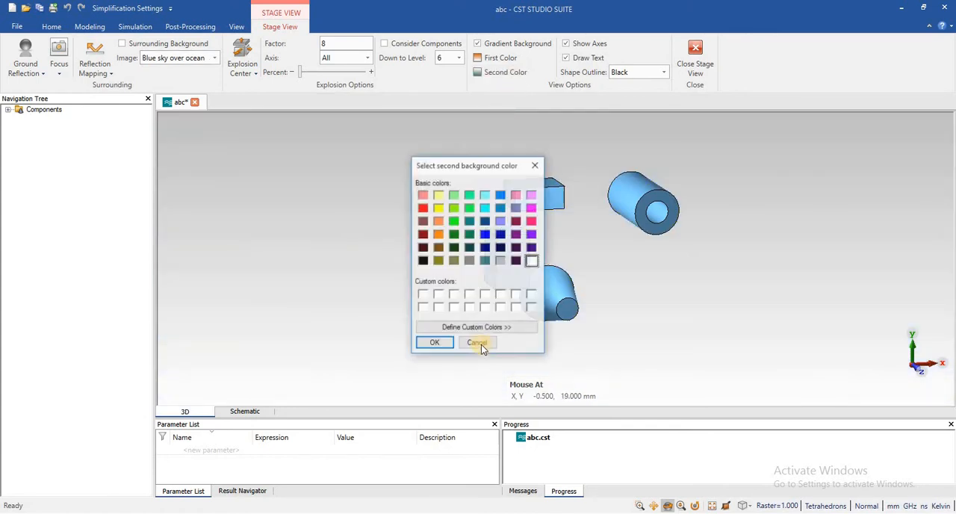
left_click(477, 327)
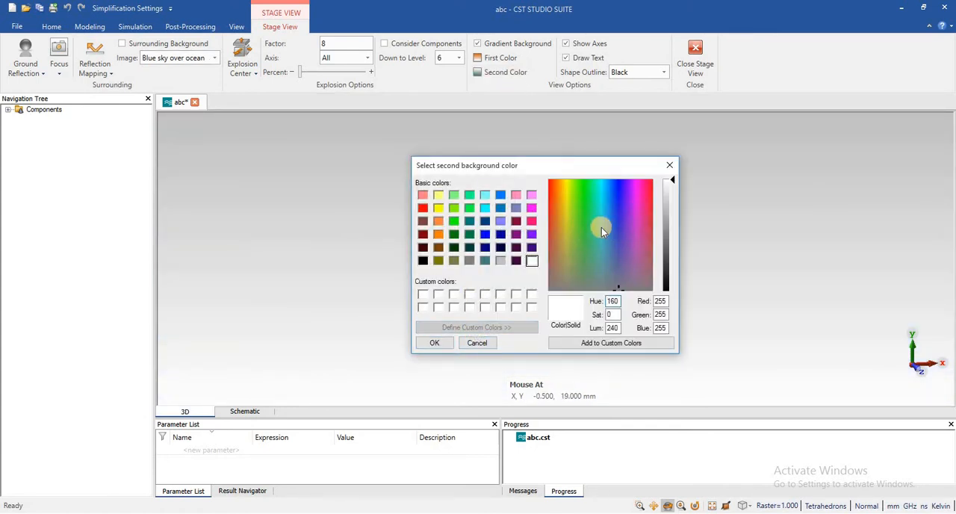
left_click(671, 166)
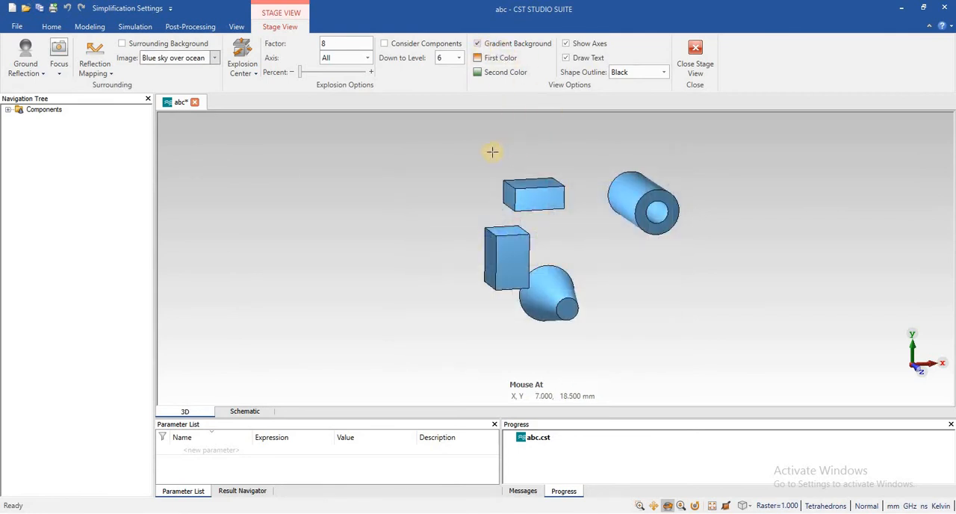
Turn the gradient background off to compare the plain background and switch it on again.
left_click(479, 44)
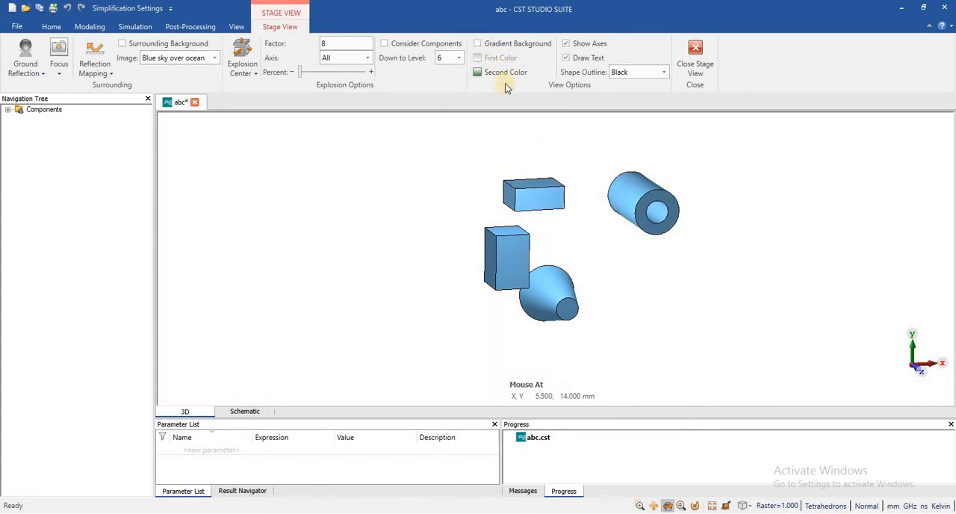
left_click(479, 44)
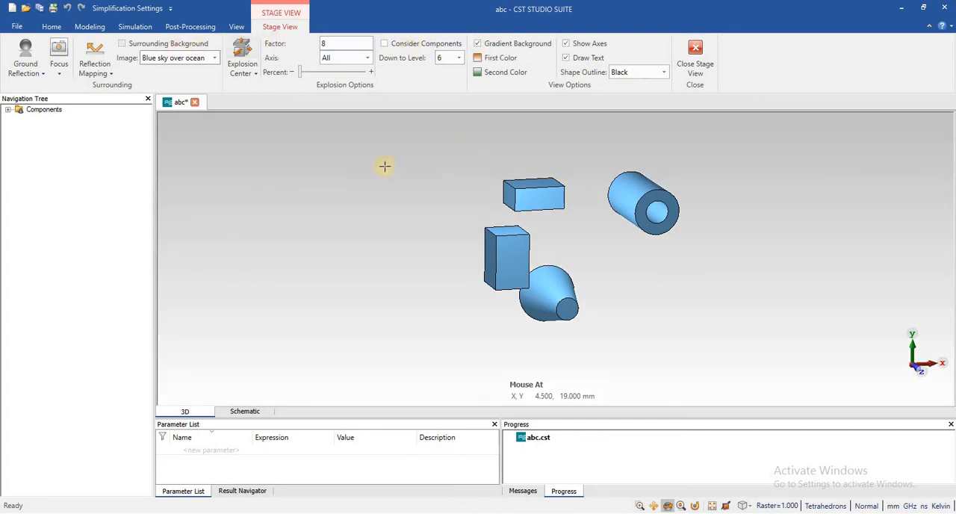
Choose Blue sky over ocean as the surrounding image and turn on the surrounding background.
left_click(218, 61)
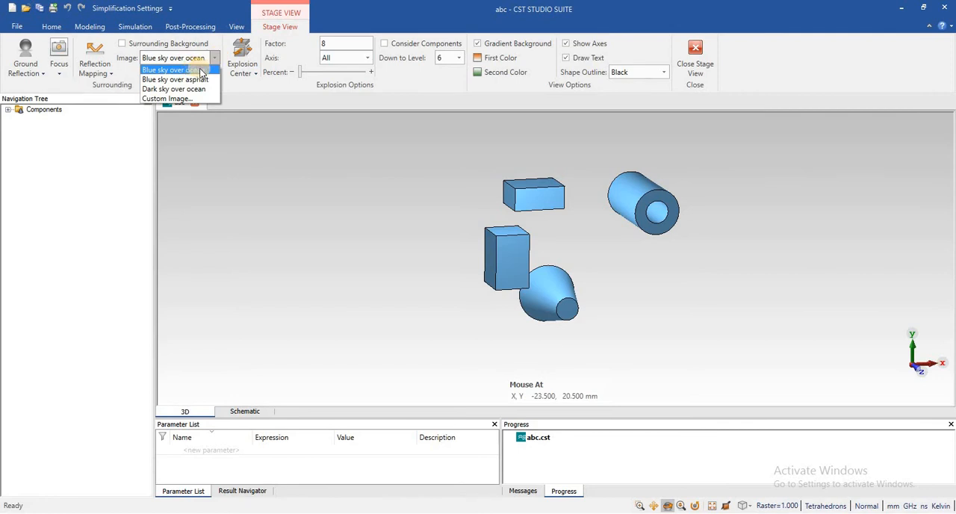
left_click(201, 72)
left_click(215, 59)
left_click(194, 71)
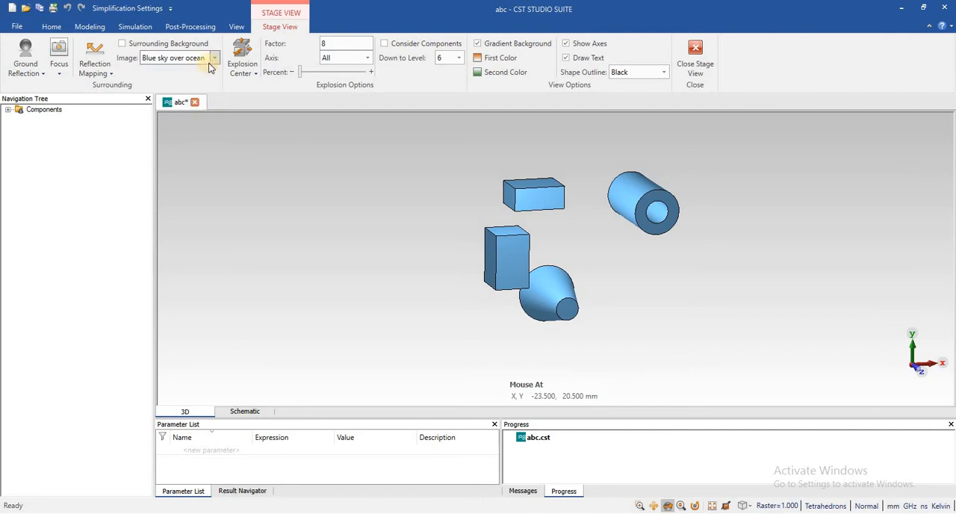
left_click(125, 46)
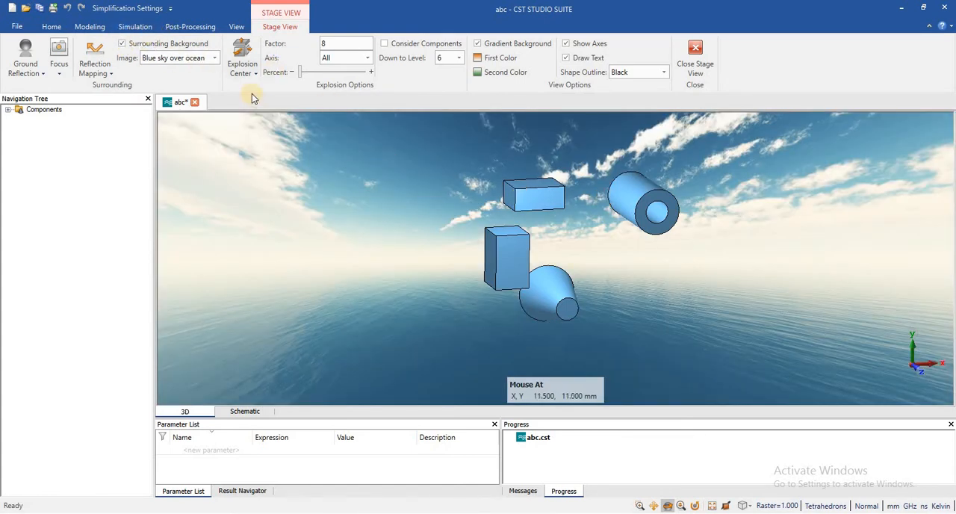
Try the Blue sky over asphalt surrounding image, followed by Dark sky over ocean.
left_click(214, 58)
left_click(206, 79)
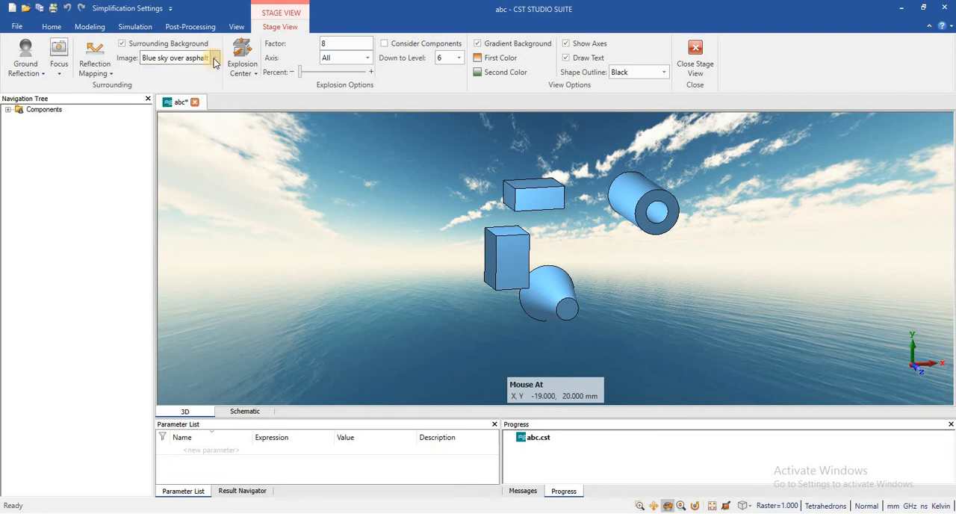
left_click(213, 59)
left_click(180, 89)
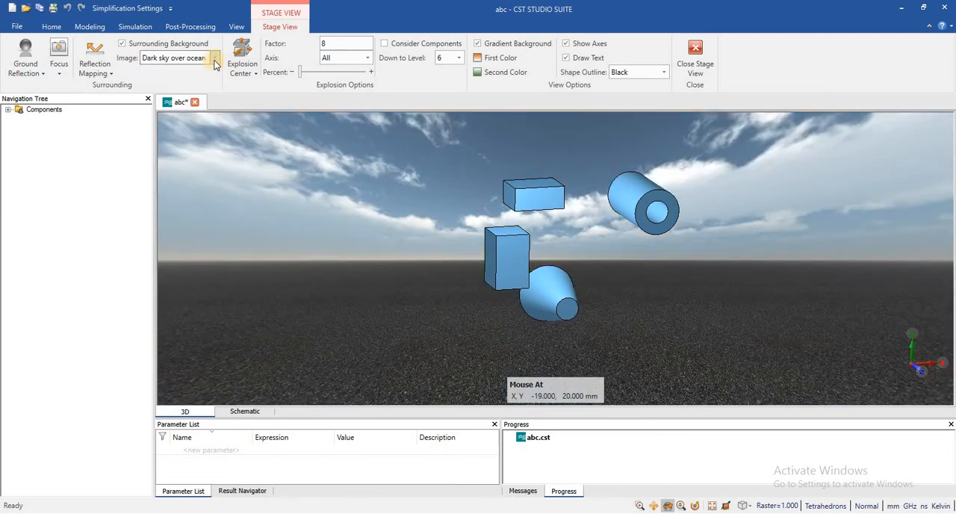
Load Picture1.png as the custom surrounding image, and toggle the surrounding background off and on again.
left_click(214, 59)
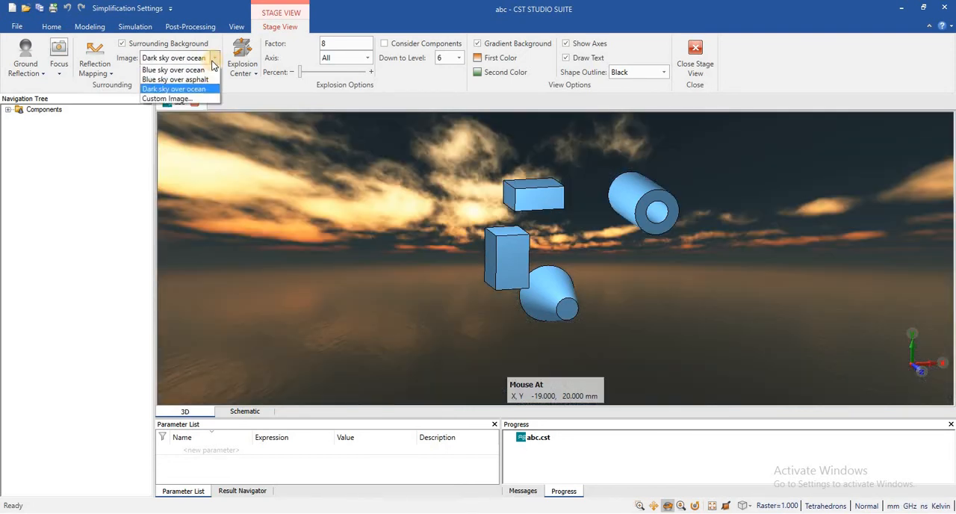
left_click(188, 99)
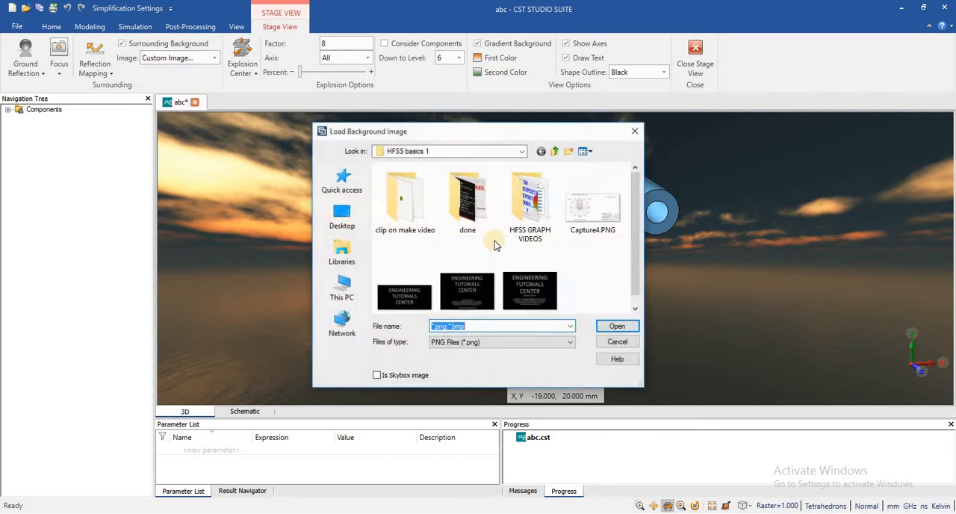
left_click(403, 293)
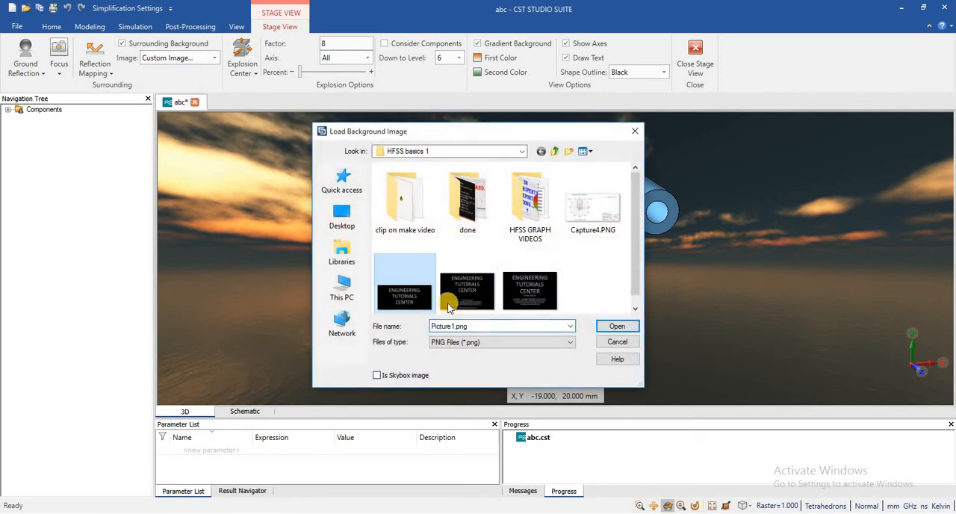
left_click(614, 326)
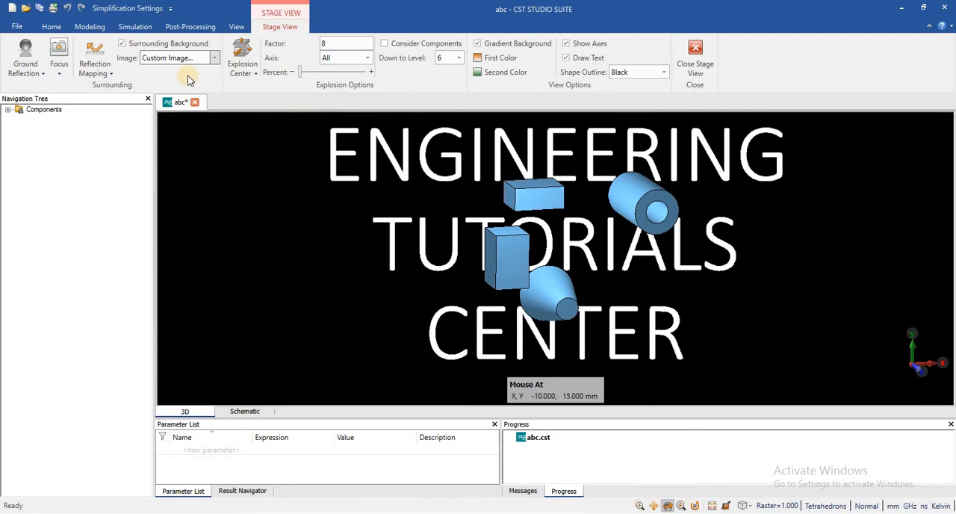
left_click(122, 44)
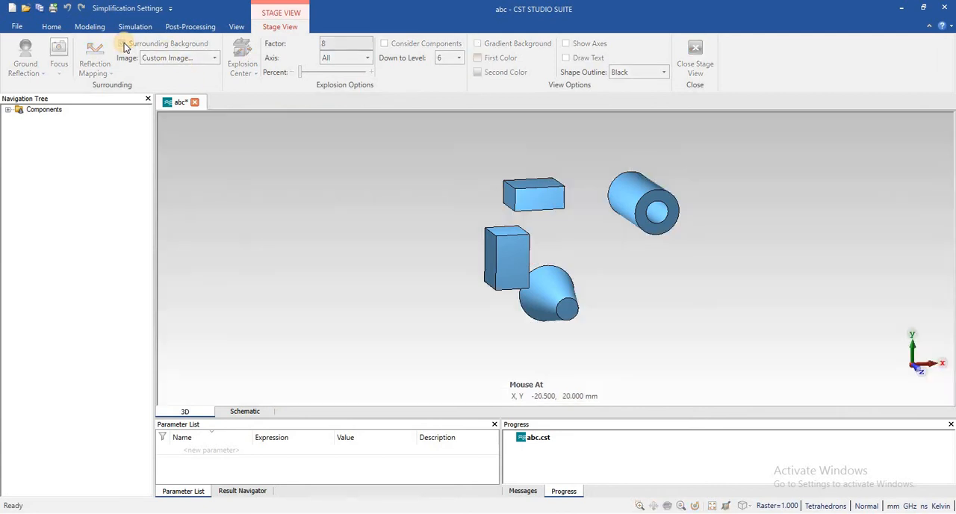
left_click(123, 44)
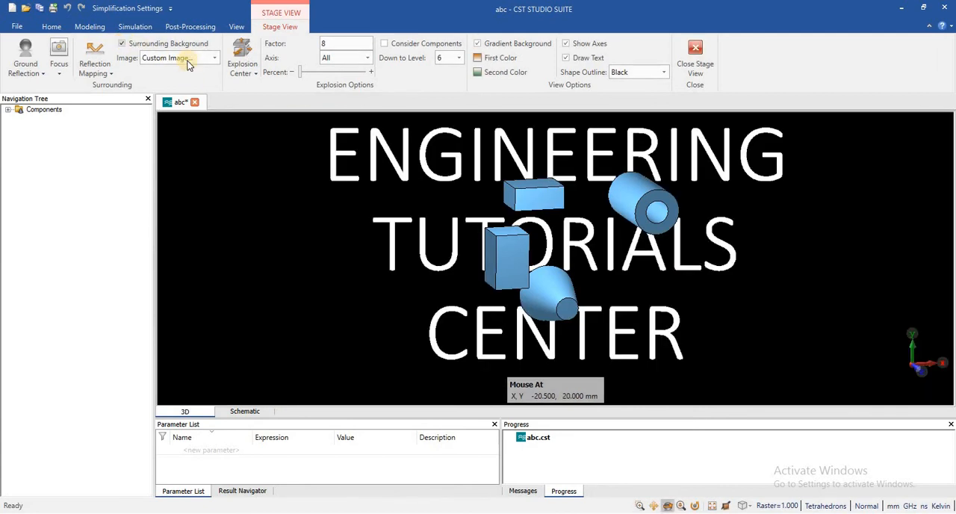
Turn off the surrounding background and rotate the enlarged model to show the solids from another angle.
left_click(122, 44)
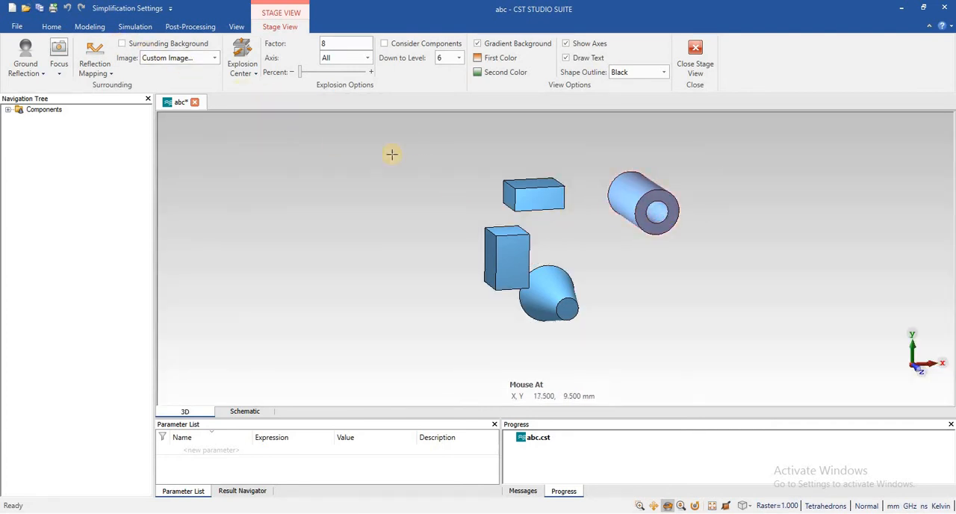
left_click(247, 54)
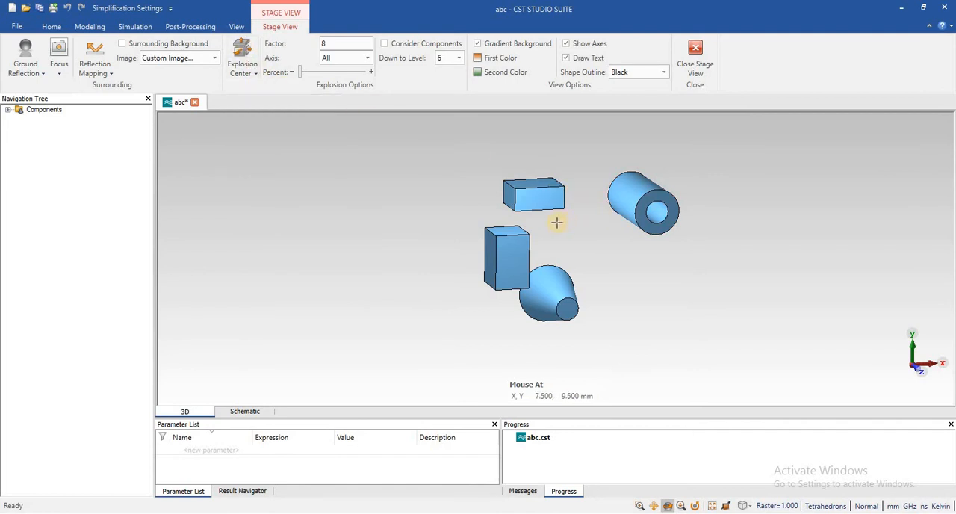
scroll(558, 222, "down", 1)
scroll(556, 223, "up", 3)
scroll(557, 222, "down", 1)
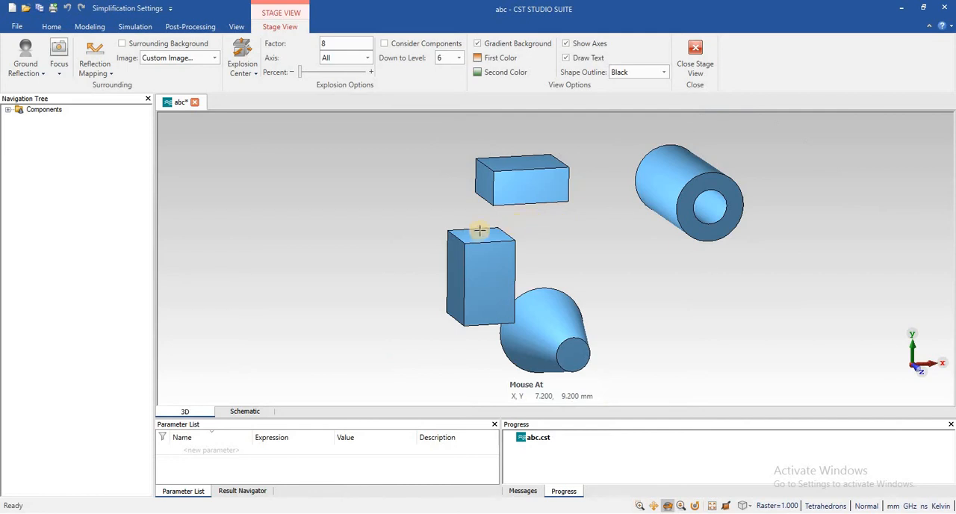
right_click(458, 131)
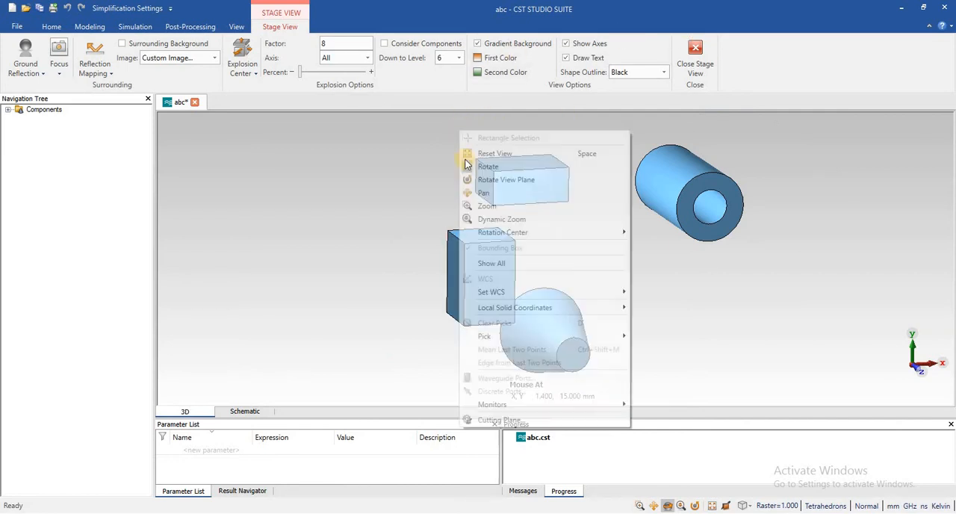
left_click(482, 165)
left_click_drag(498, 144, 512, 228)
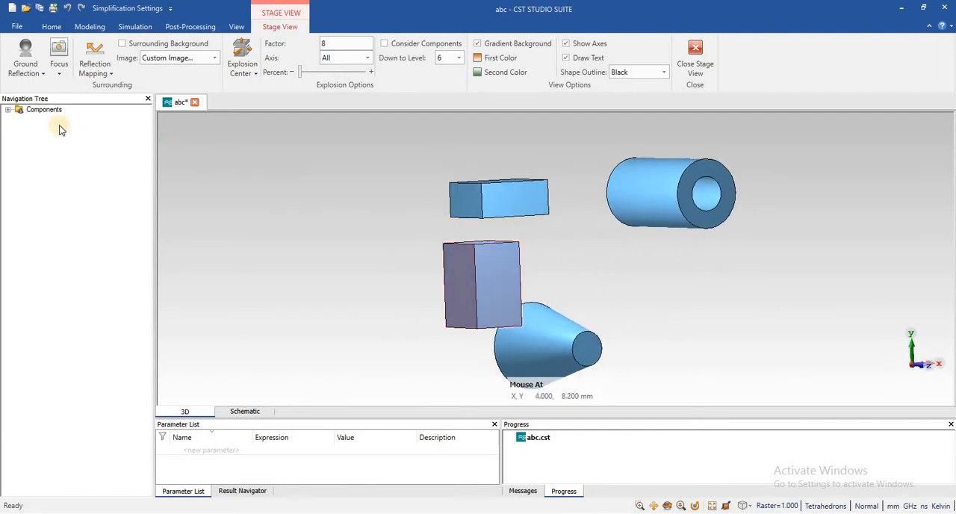
Highlight individual solids of component1 from the component tree, ending with solid1, and collapse the tree again.
left_click(9, 109)
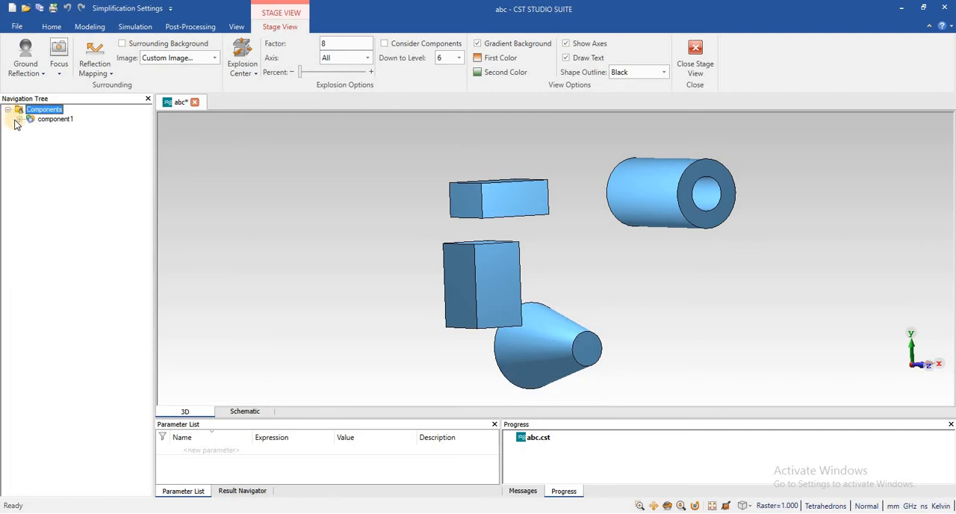
left_click(20, 120)
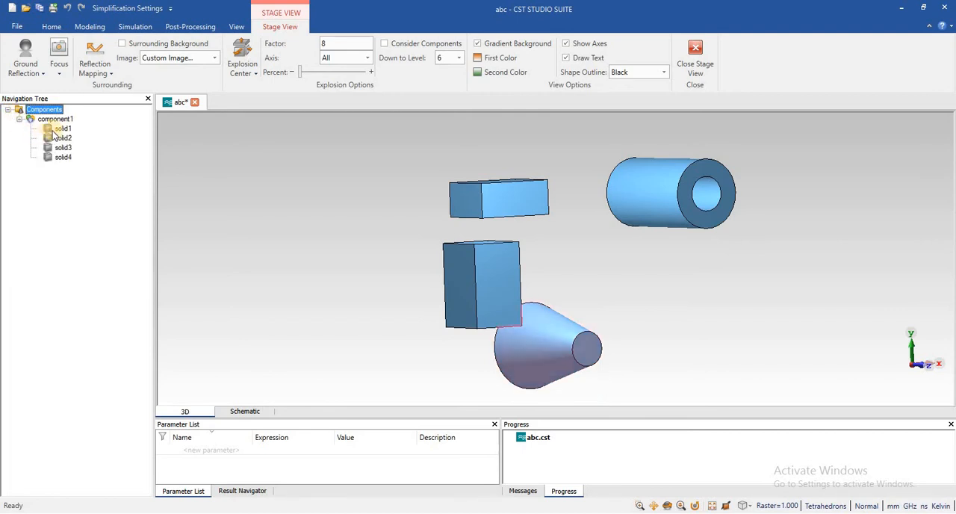
left_click(60, 130)
left_click(59, 139)
left_click(63, 148)
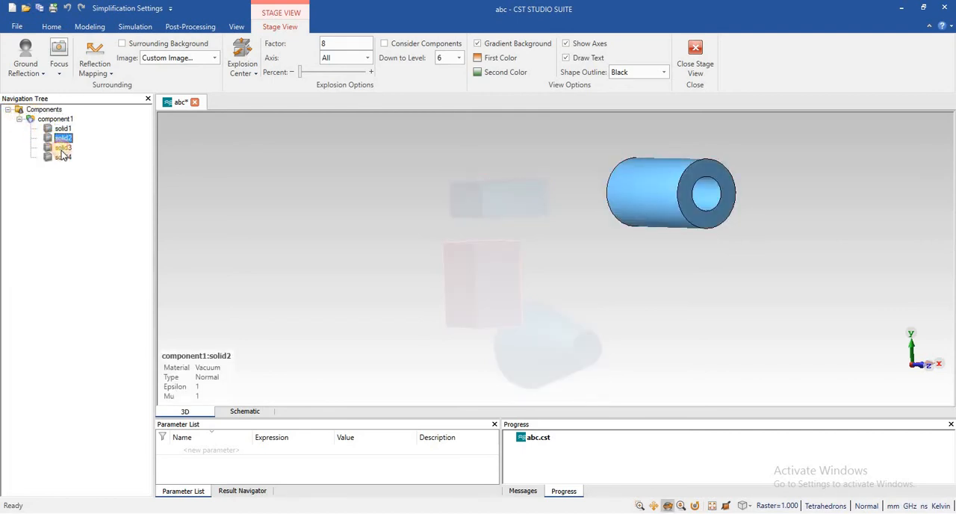
left_click(63, 129)
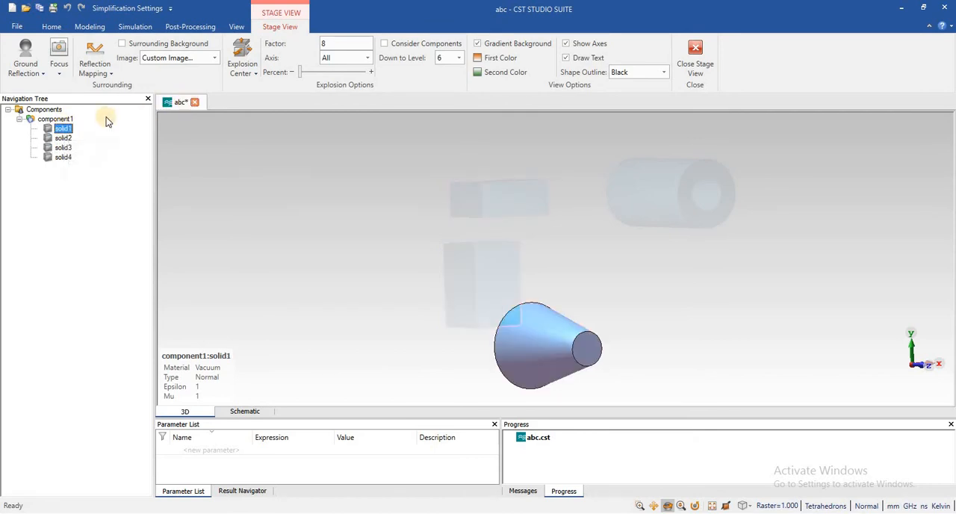
left_click(22, 119)
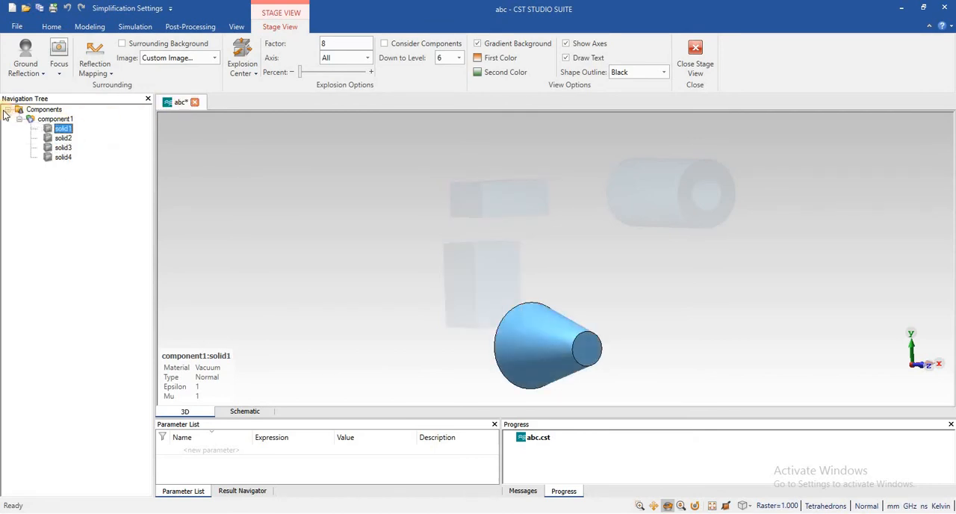
left_click(9, 110)
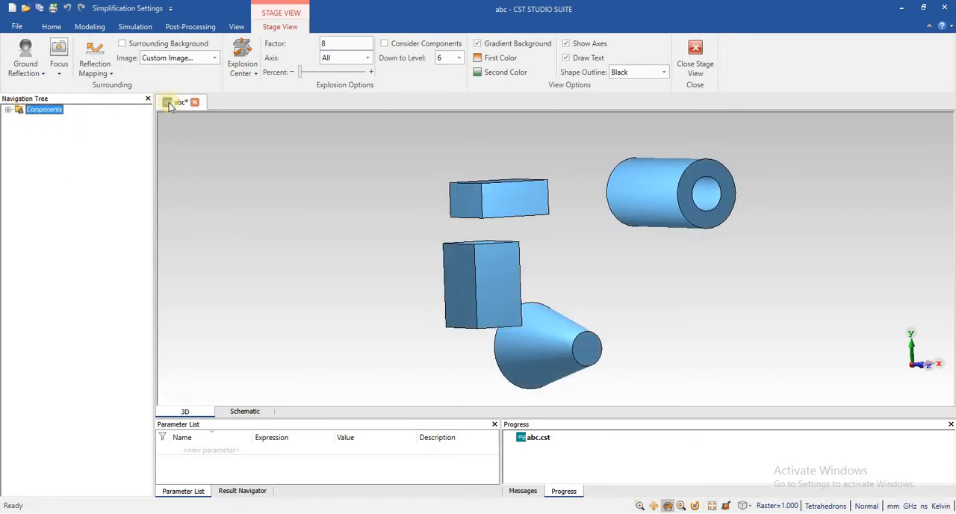
Activate the explosion center and try the explosion percentage with the axis set to All.
left_click(251, 75)
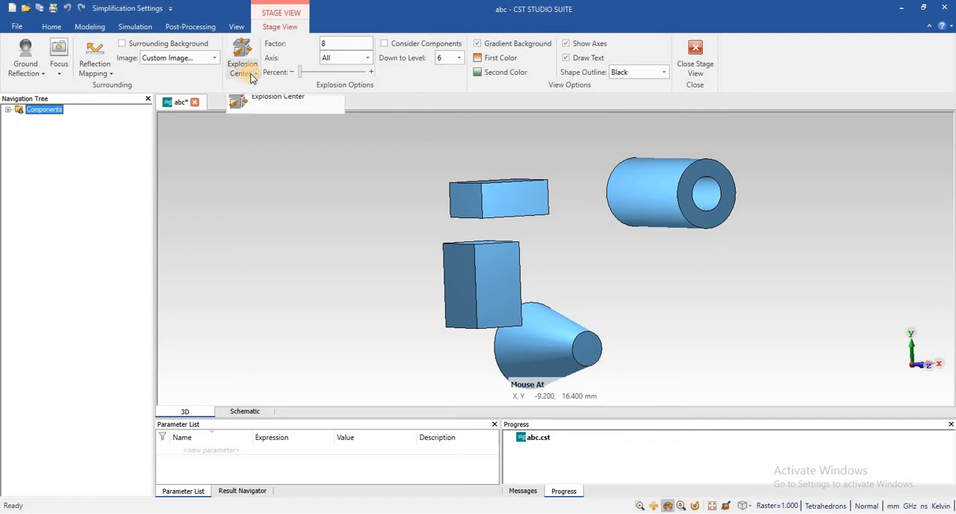
left_click(413, 180)
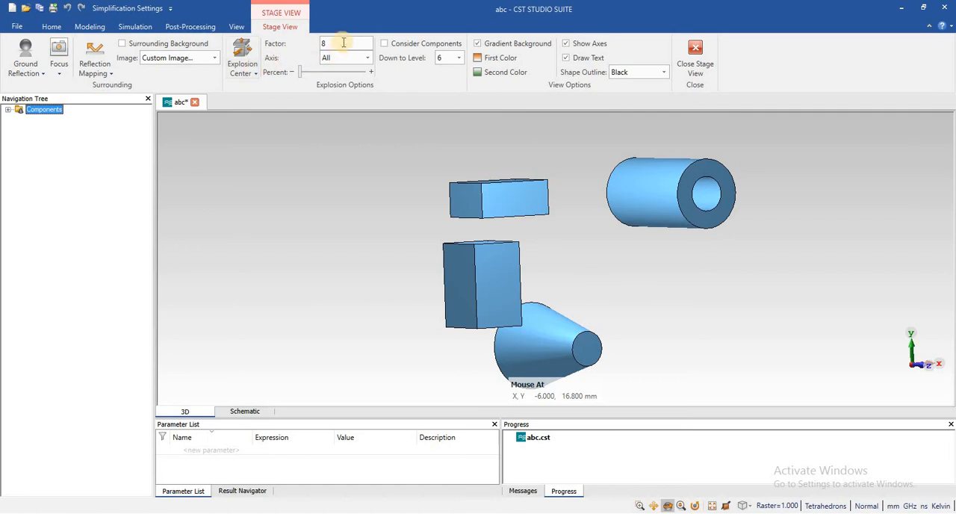
left_click(252, 50)
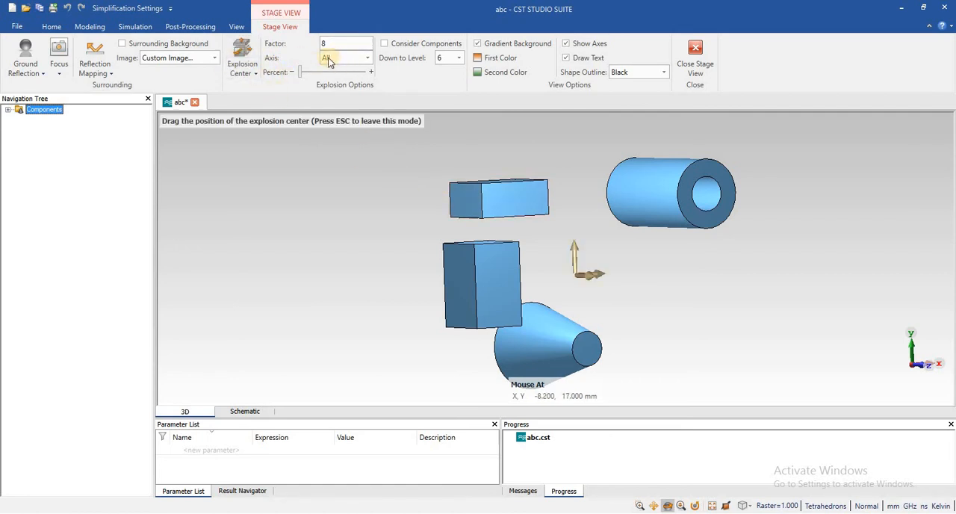
left_click(366, 59)
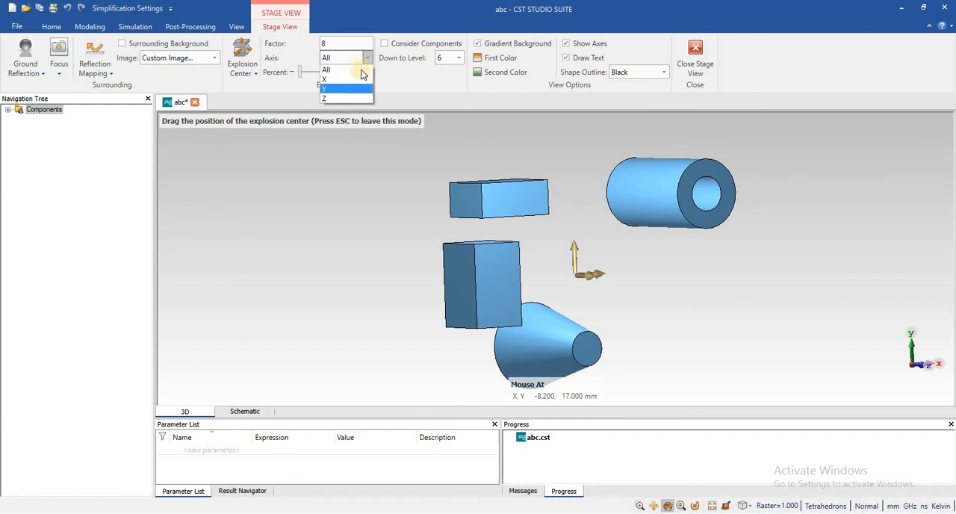
left_click(289, 141)
mouse_move(306, 72)
left_mouse_down()
mouse_move(324, 72)
mouse_move(300, 72)
left_mouse_up()
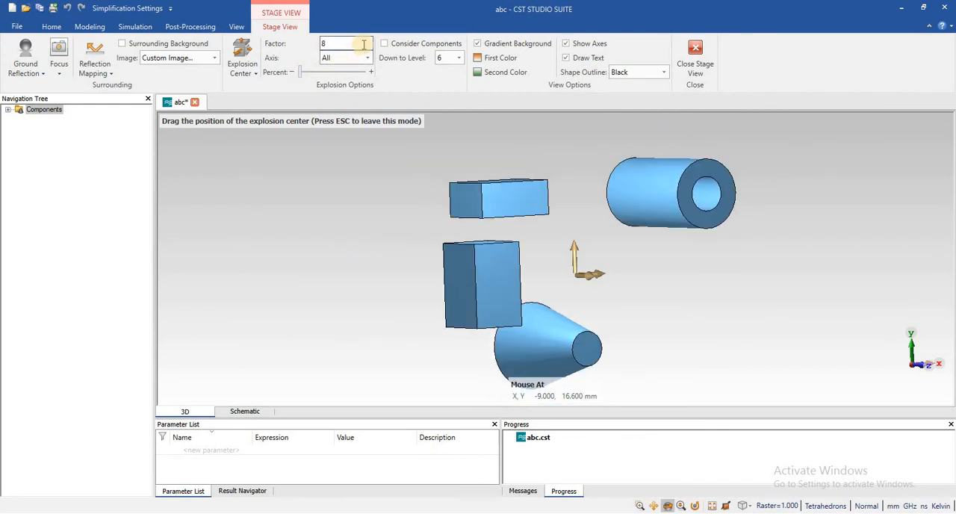
Set the explosion axis to Y and slightly adjust the explosion percentage.
left_click(363, 57)
left_click(346, 88)
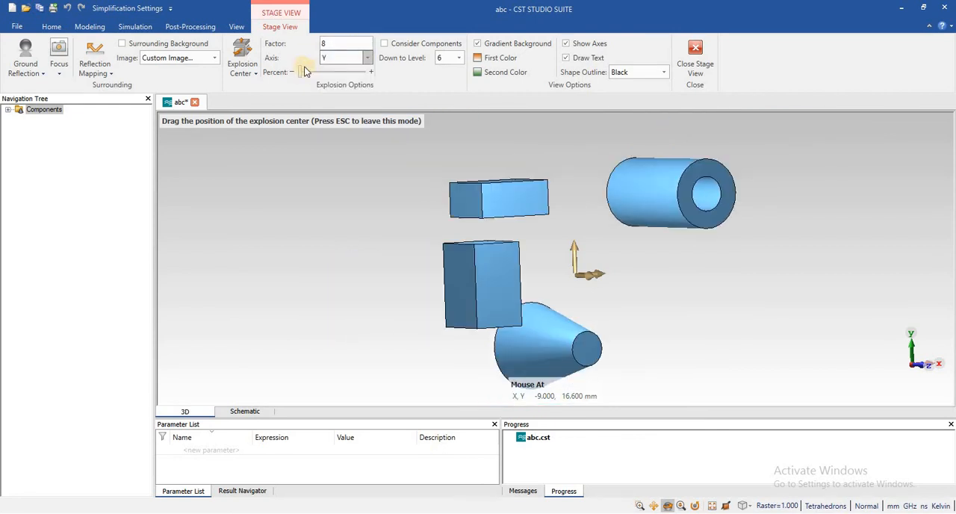
mouse_move(298, 69)
left_mouse_down()
mouse_move(314, 73)
mouse_move(300, 71)
left_mouse_up()
Set the explosion axis to Z, vary the explosion percentage and return it to its minimum.
left_click(364, 58)
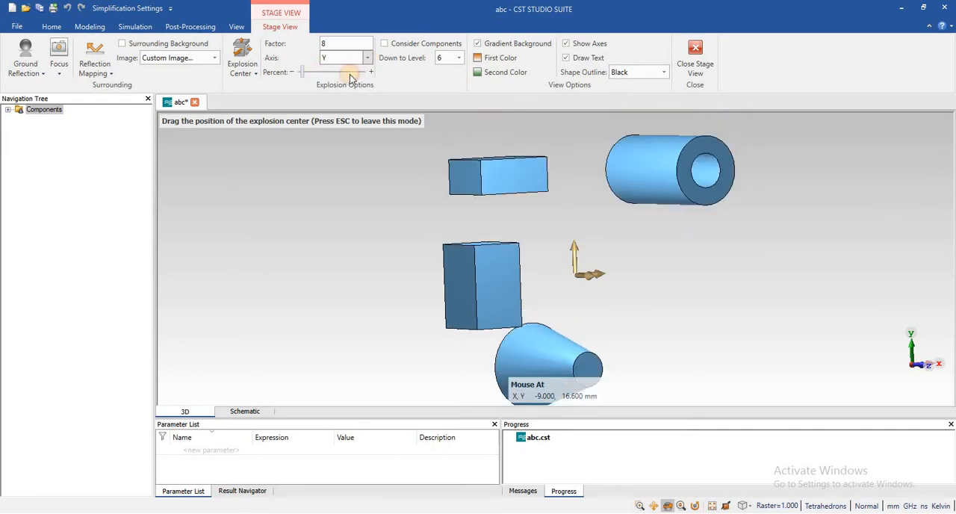
left_click(329, 98)
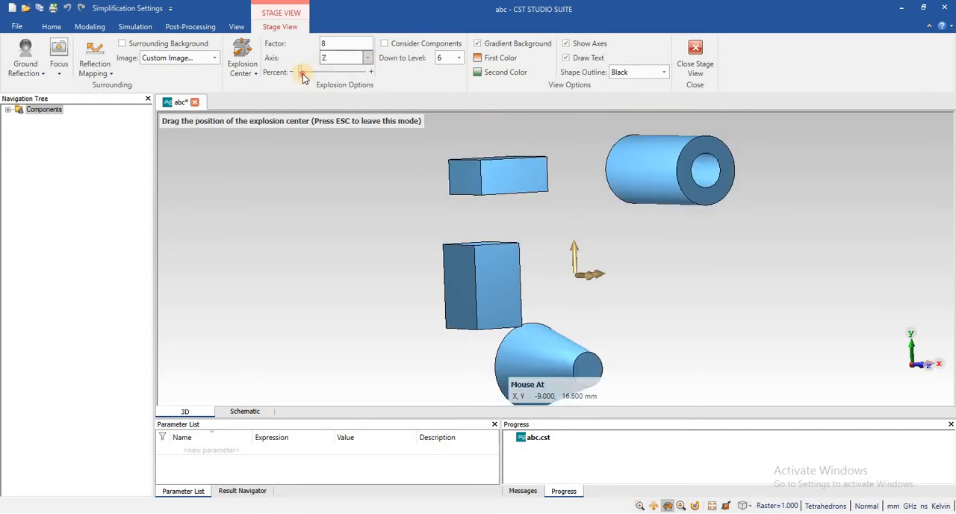
left_click_drag(313, 76, 293, 77)
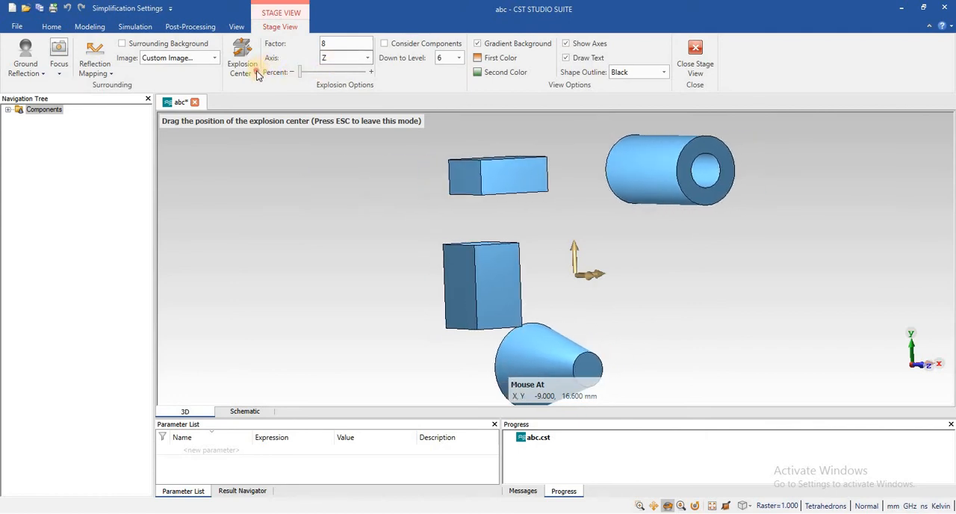
Try the Exponential explosion mode by varying the explosion percentage along the Z axis.
left_click(255, 73)
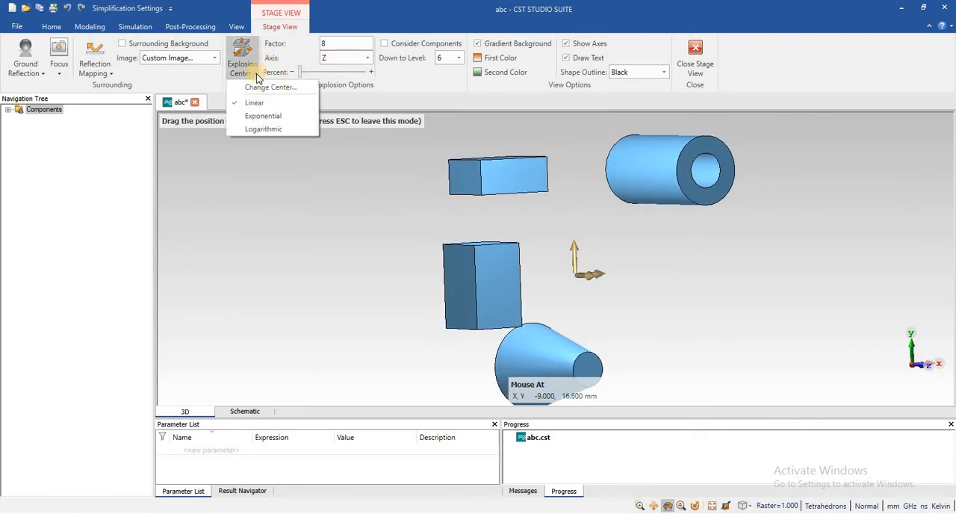
left_click(234, 115)
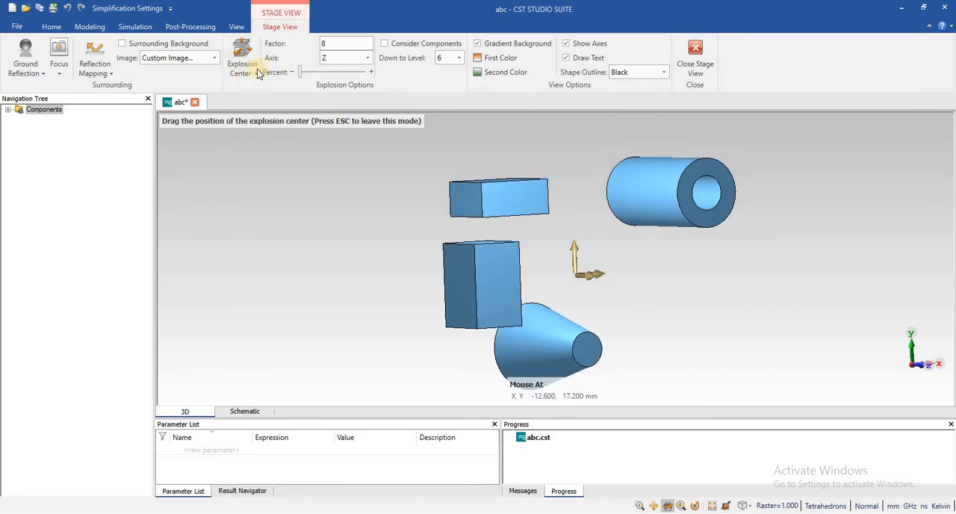
left_click(257, 74)
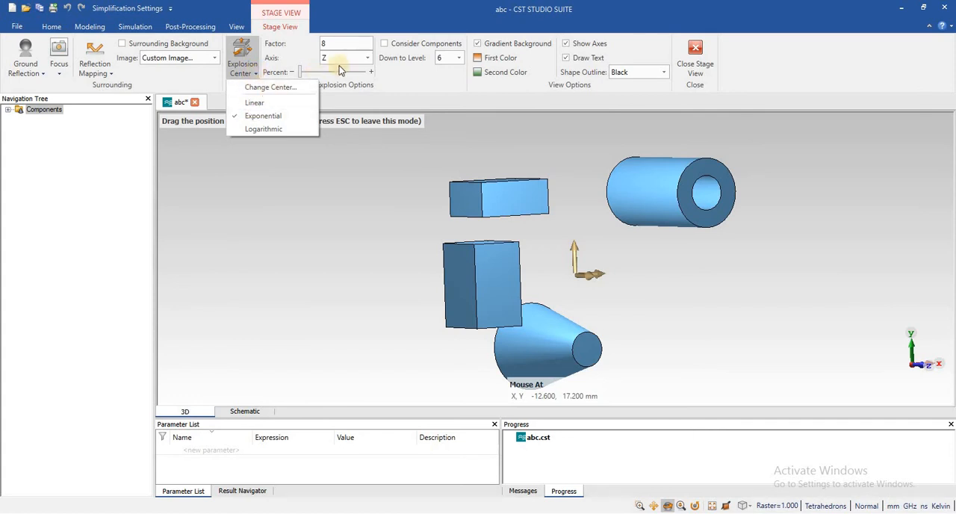
left_click(313, 71)
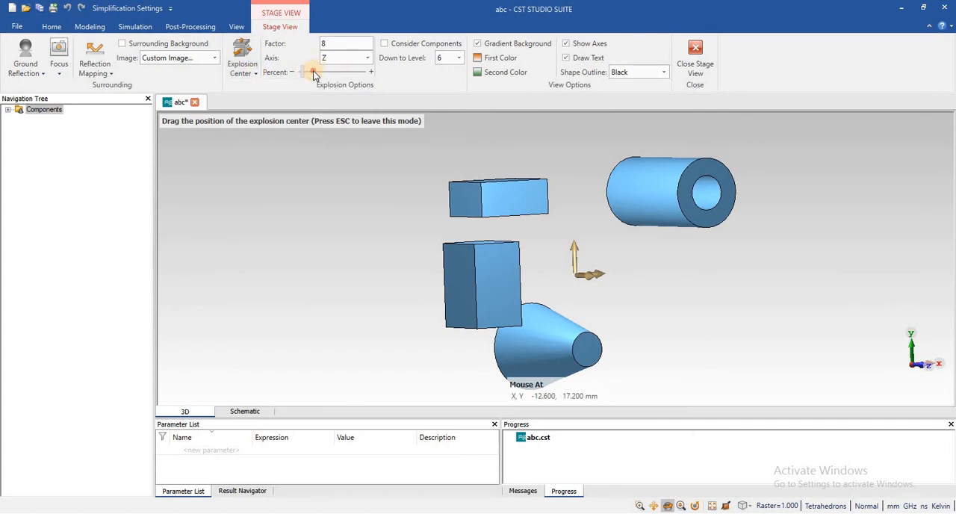
left_click(314, 71)
left_click_drag(331, 72, 252, 77)
Choose the option to change the explosion center, set the explosion mode to Linear and vary the explosion percentage.
left_click(253, 74)
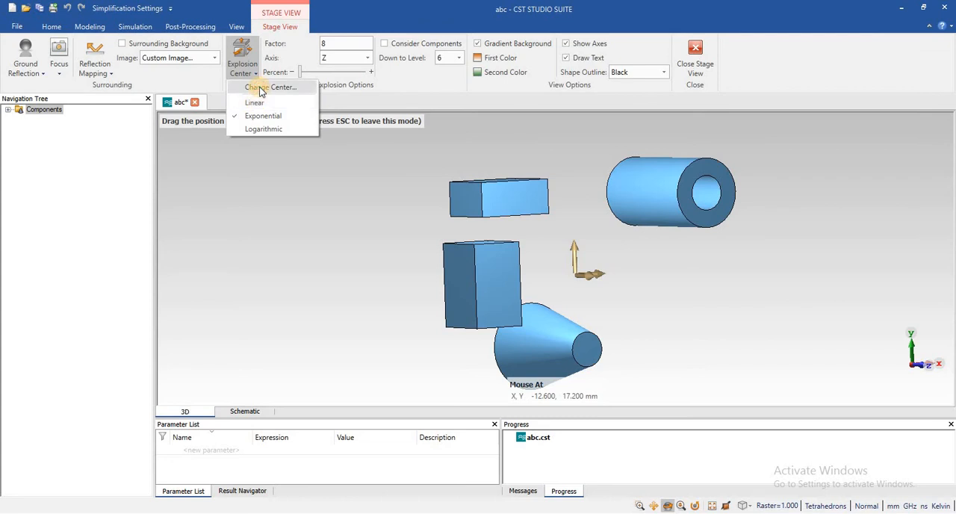
left_click(263, 87)
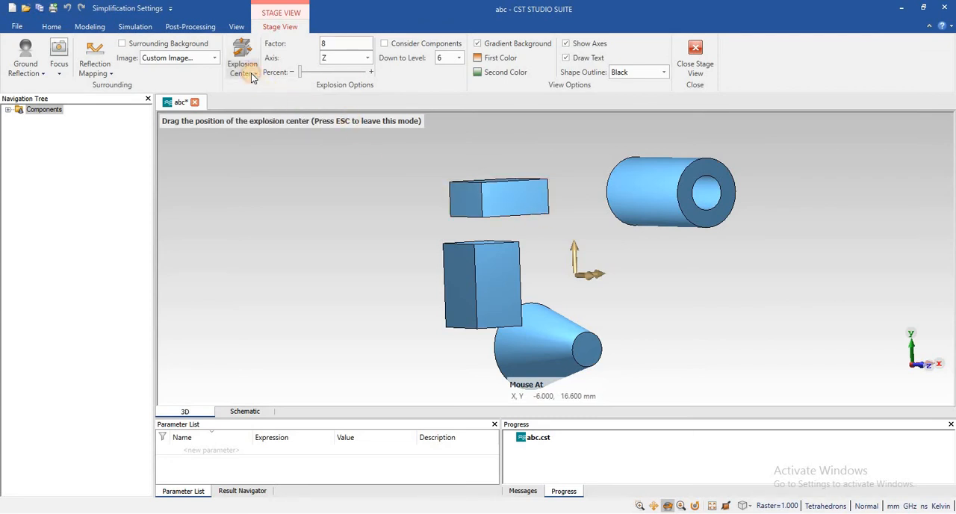
left_click(253, 74)
left_click(257, 101)
mouse_move(306, 77)
left_mouse_down()
mouse_move(329, 68)
mouse_move(301, 72)
left_mouse_up()
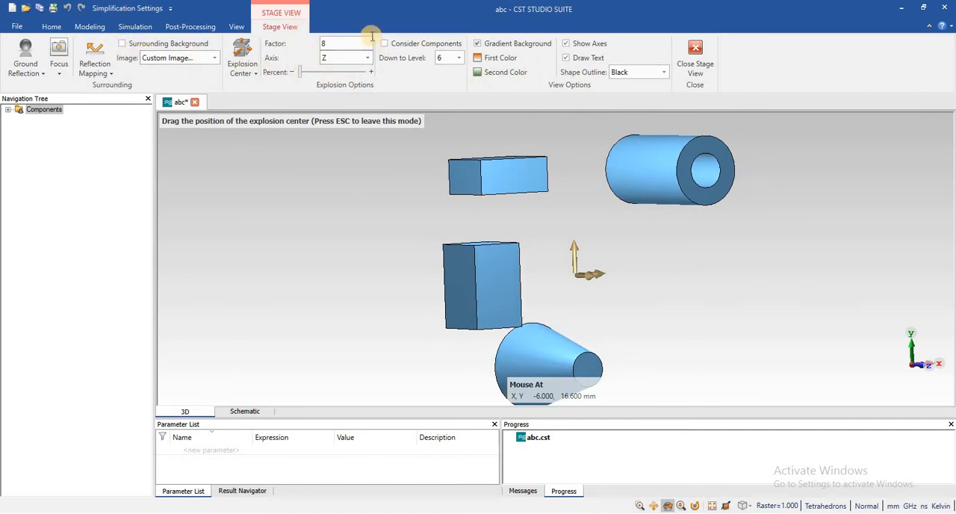
Switch the surrounding background with the custom image on and off again.
left_click(124, 44)
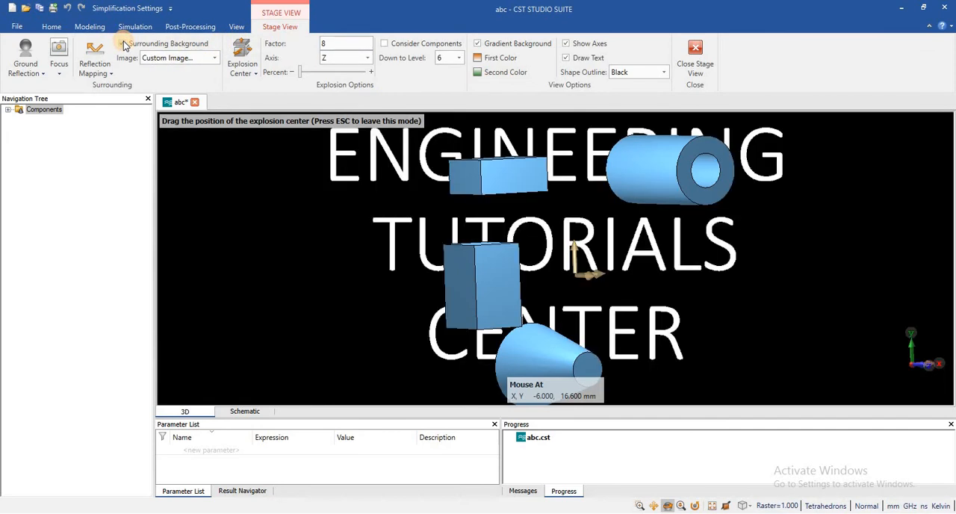
left_click(124, 44)
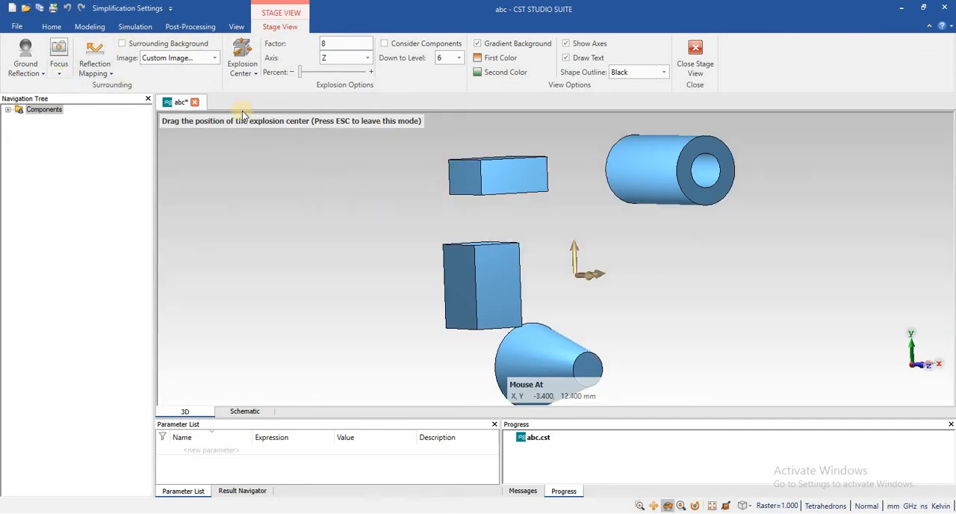
Expand component1 in the component tree and highlight its solids one by one to identify each shape.
left_click(9, 110)
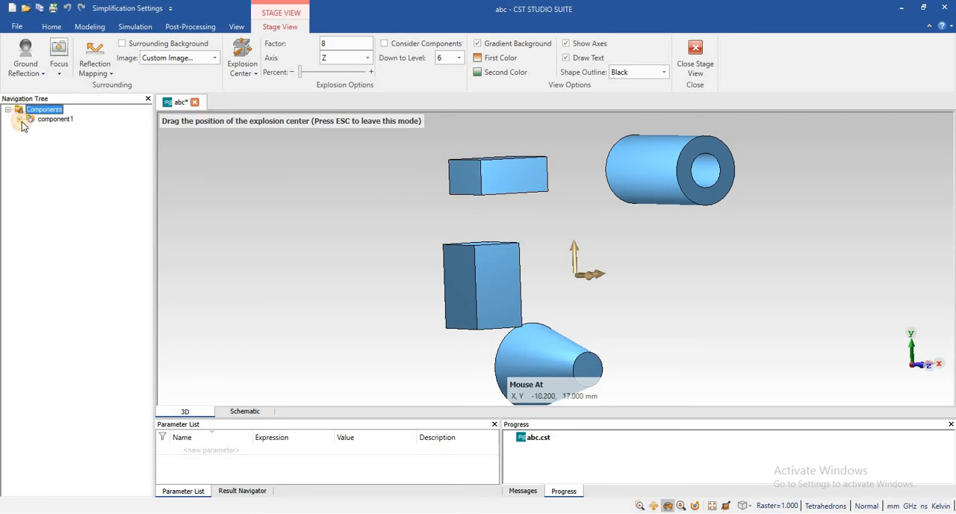
left_click(20, 120)
left_click(52, 130)
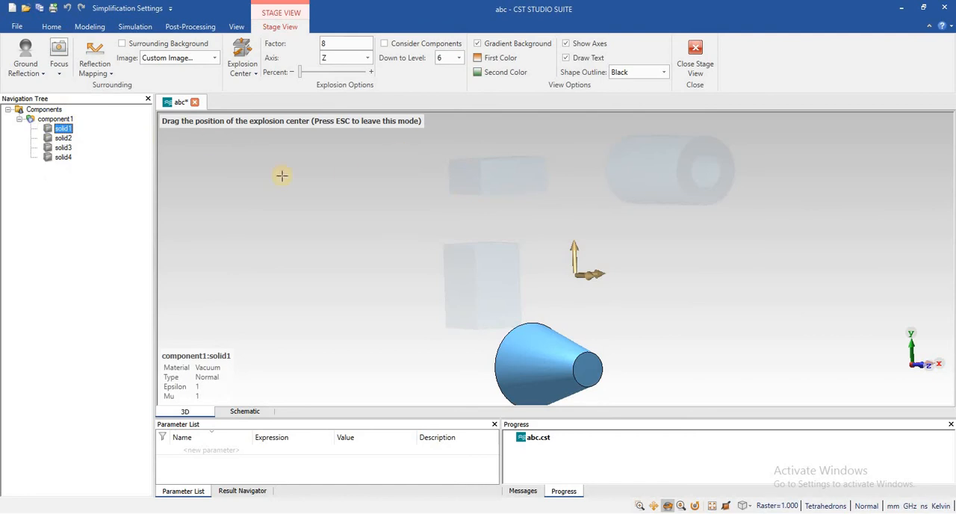
left_click(65, 139)
left_click(64, 152)
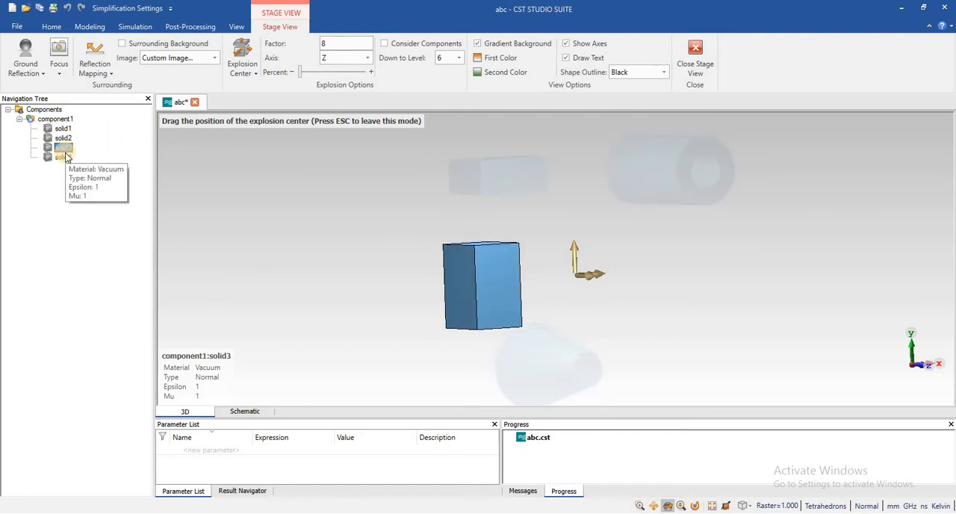
left_click(64, 157)
left_click(63, 138)
left_click(63, 128)
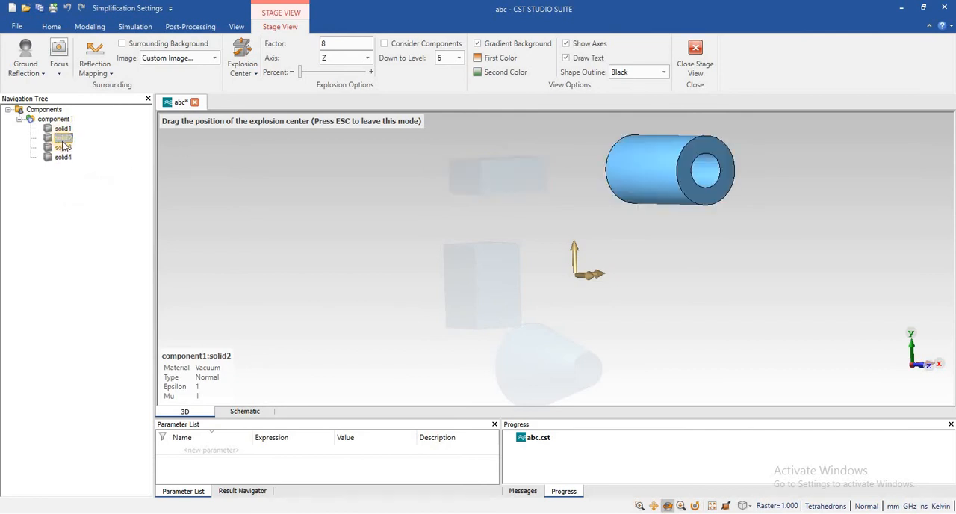
left_click(63, 138)
Select solid3 in component1 and turn on the Focus effect, viewing the focused box from another angle.
left_click(63, 148)
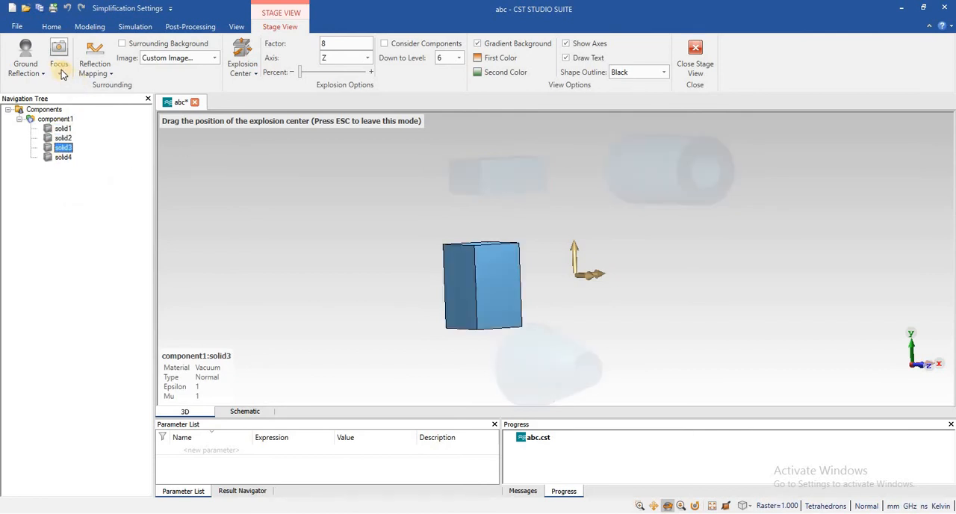
left_click(63, 73)
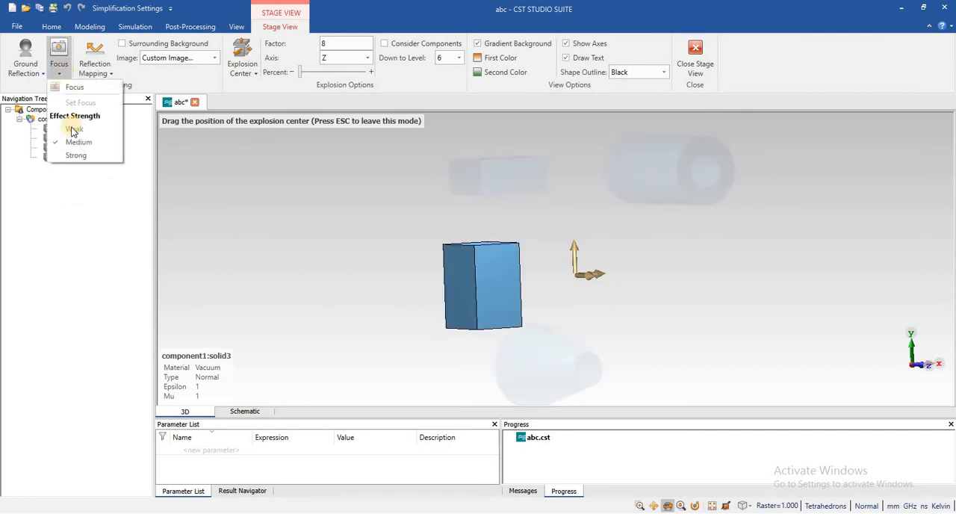
left_click(64, 88)
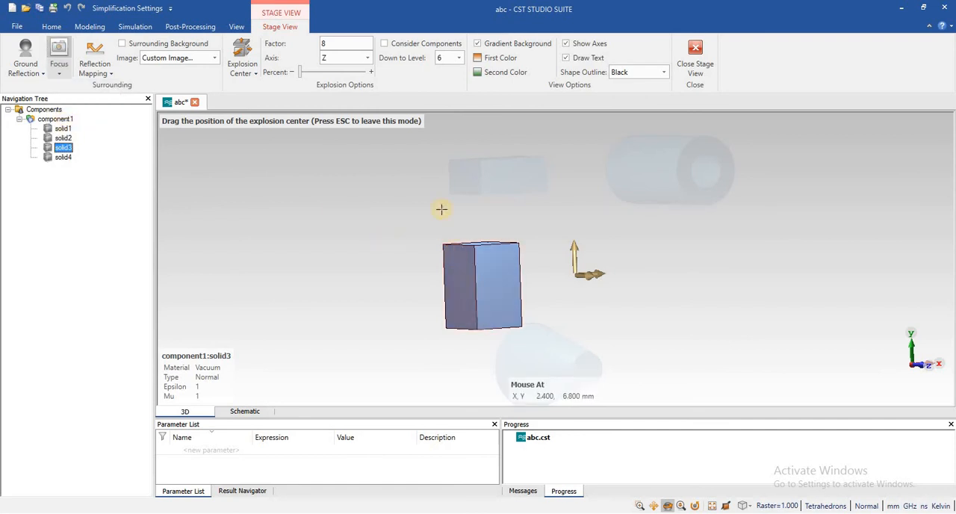
left_click(456, 257)
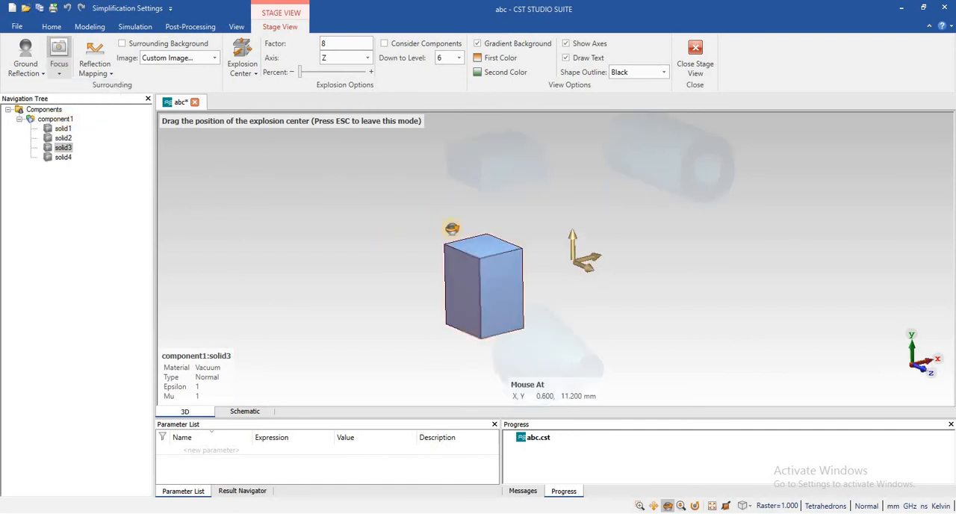
left_click(62, 72)
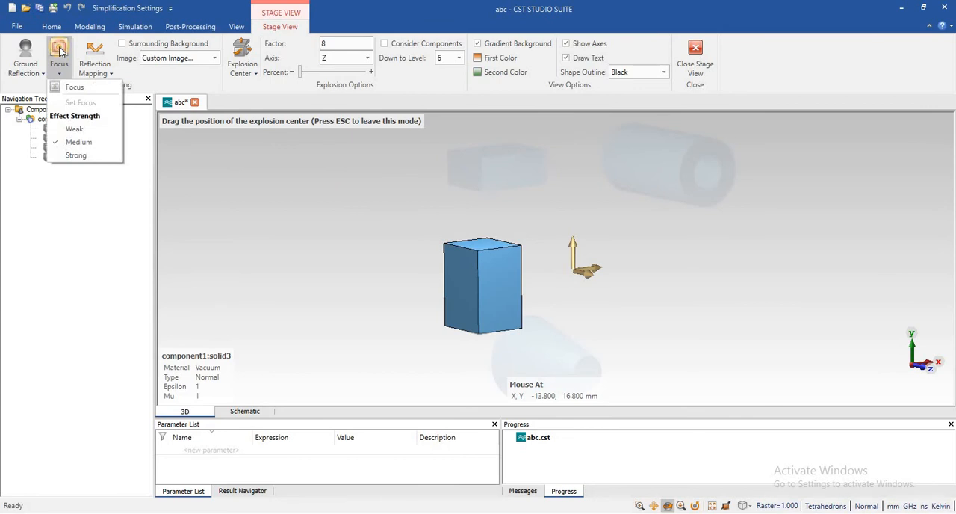
left_click(108, 75)
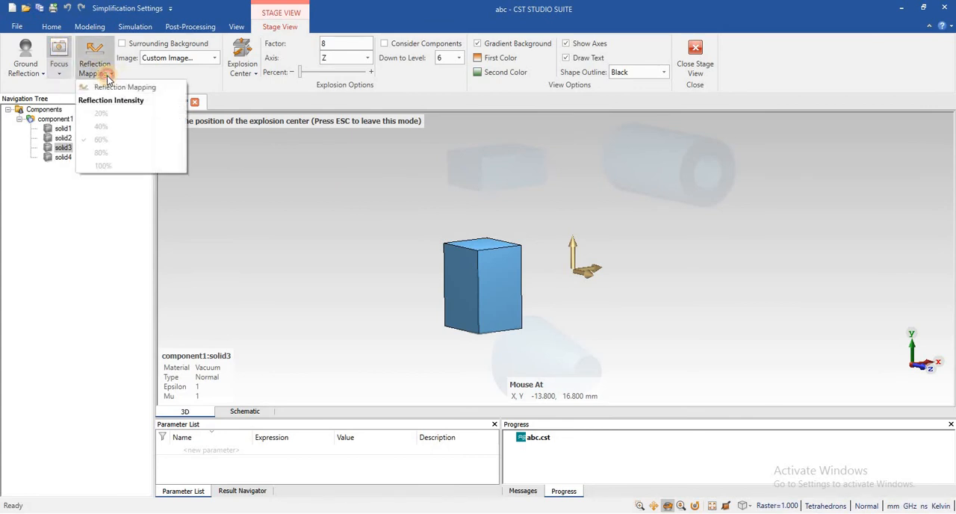
left_click(108, 75)
Highlight solid1 and solid2 in turn to check the Focus effect, and collapse component1 in the component tree.
left_click(63, 129)
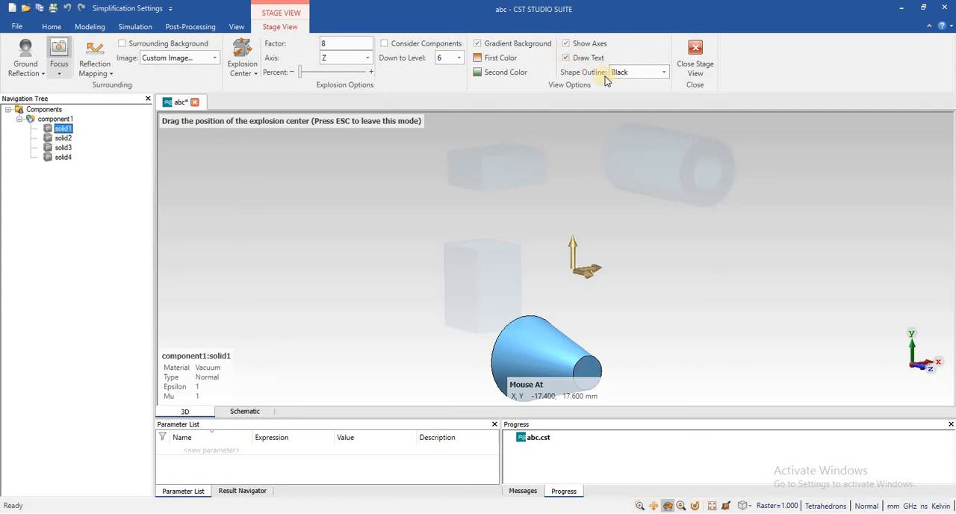
left_click(63, 138)
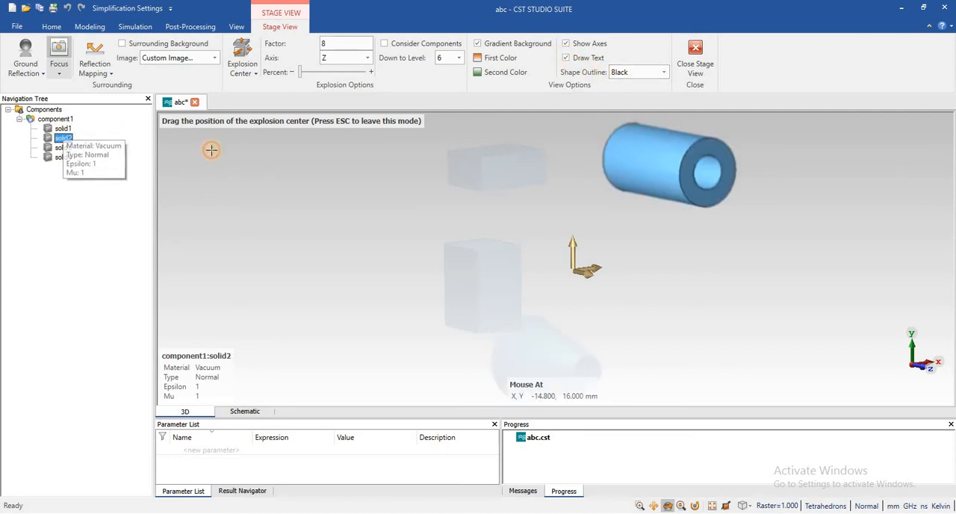
left_click(20, 120)
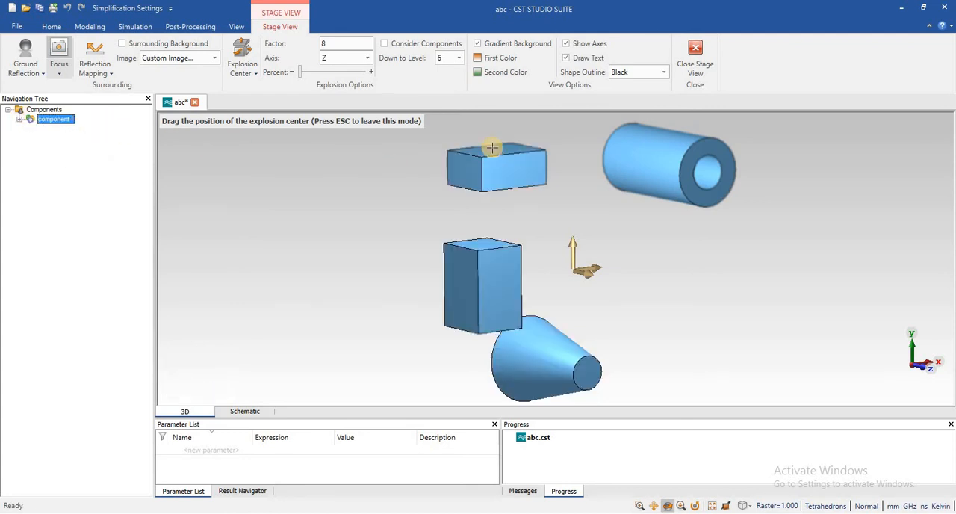
Switch the shape outline to Same as shape and back to Black.
left_click(662, 71)
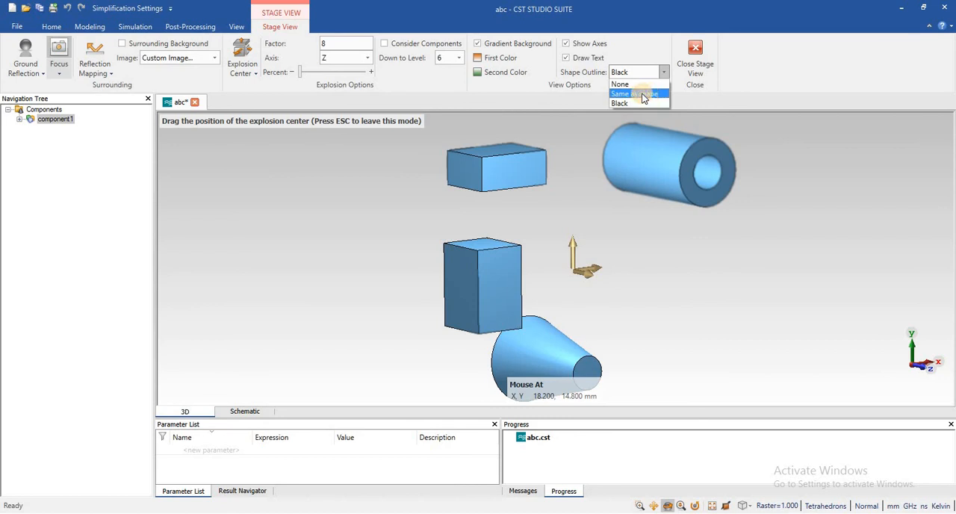
left_click(649, 94)
left_click(664, 71)
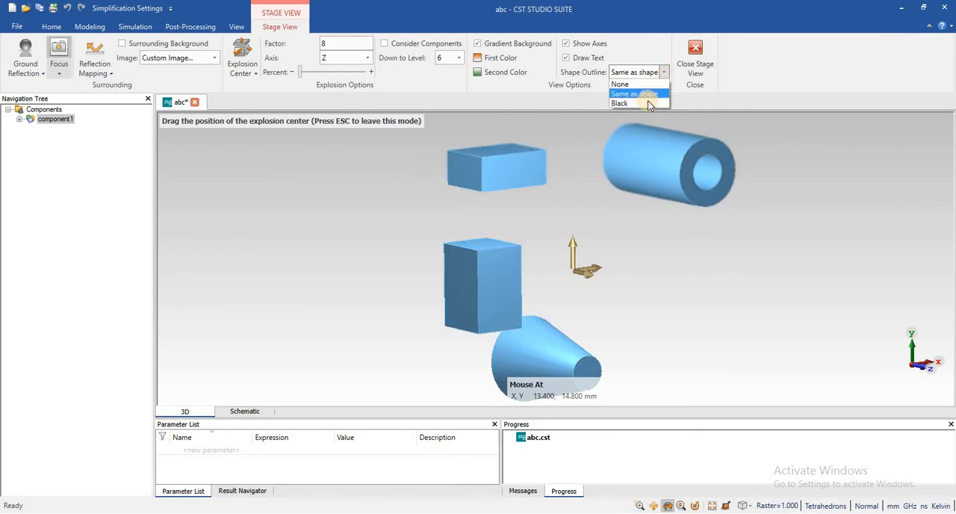
left_click(635, 103)
Compare the shape outlines Same as shape and None with Black up close on the box edges, ending with Black.
scroll(533, 120, "down", 4)
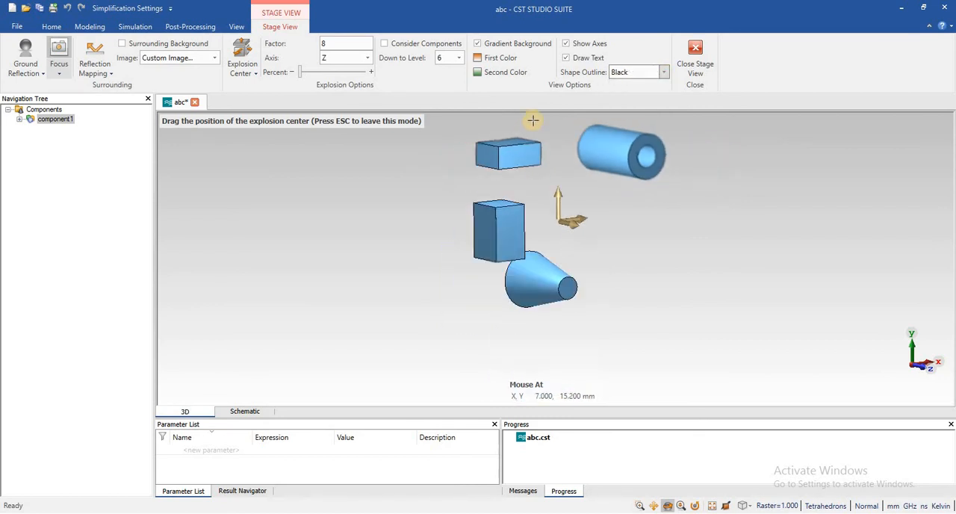
scroll(369, 239, "up", 5)
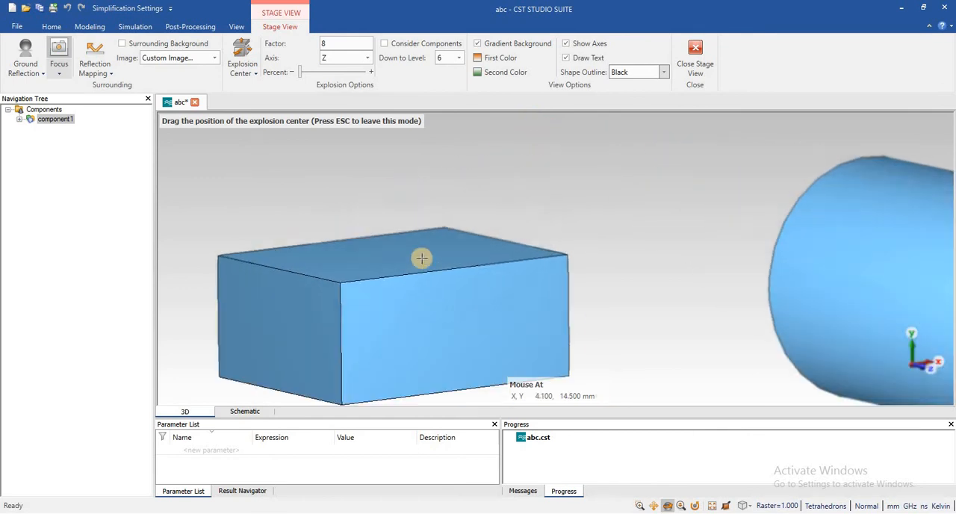
scroll(435, 231, "down", 3)
scroll(366, 314, "up", 3)
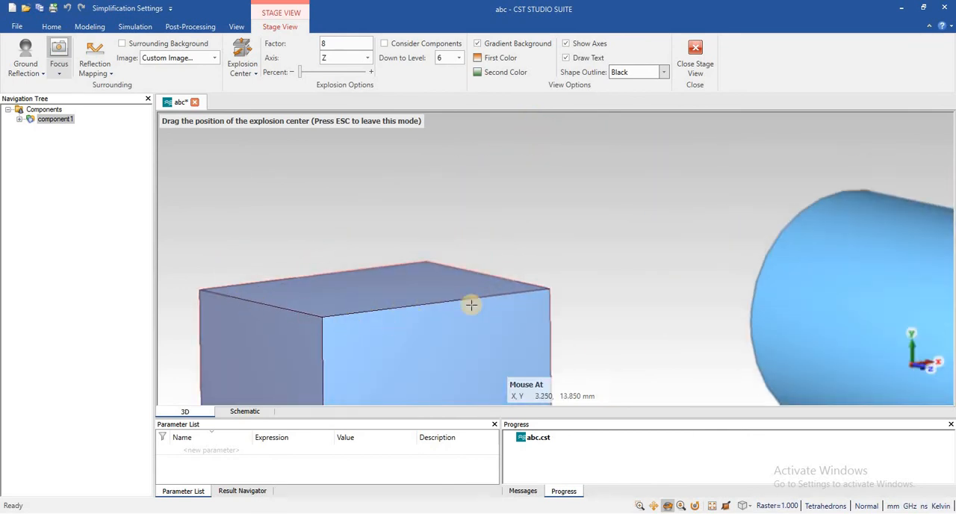
left_click(662, 73)
left_click(631, 95)
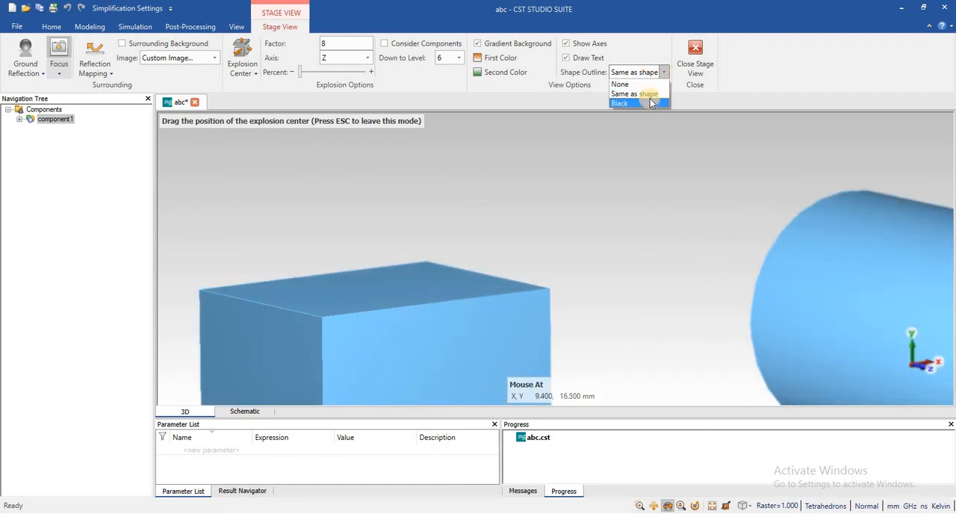
left_click(650, 103)
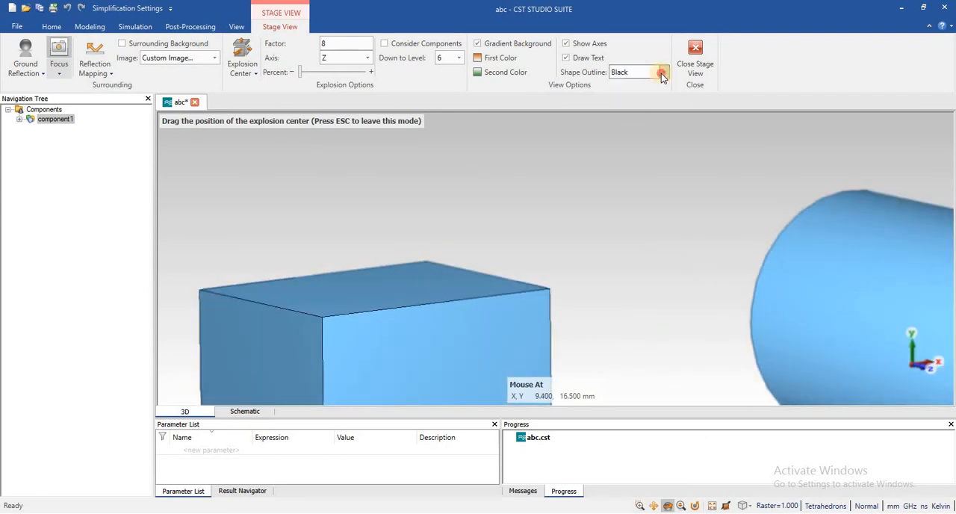
left_click(661, 73)
left_click(639, 84)
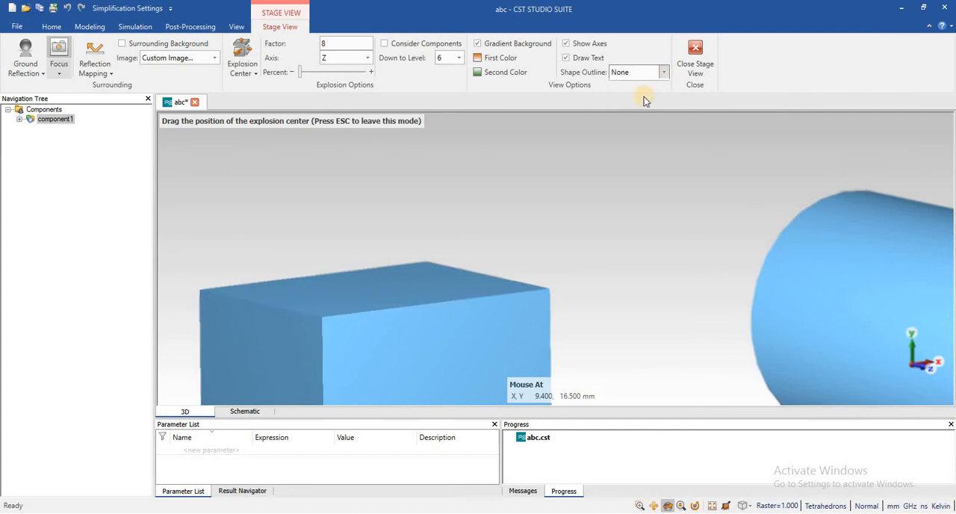
left_click(663, 72)
left_click(639, 103)
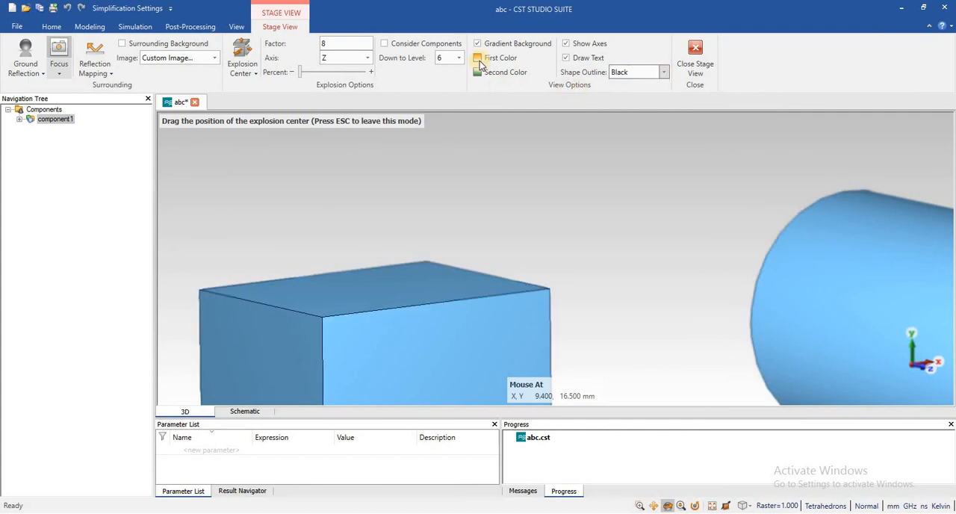
scroll(384, 198, "down", 5)
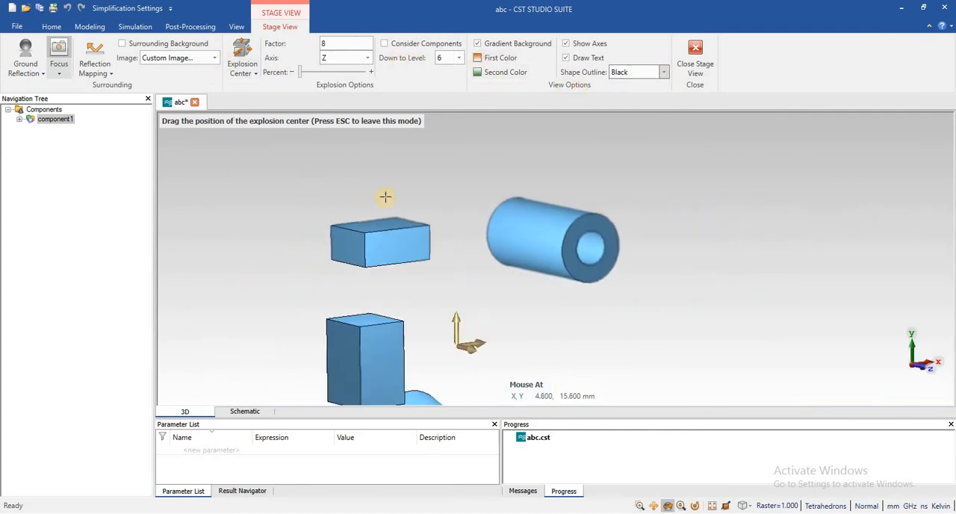
left_click(34, 74)
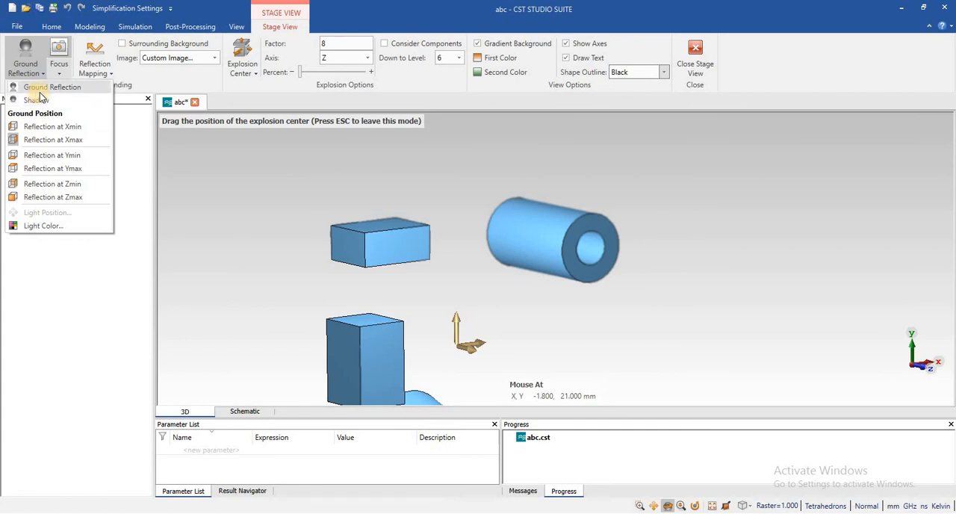
left_click(262, 171)
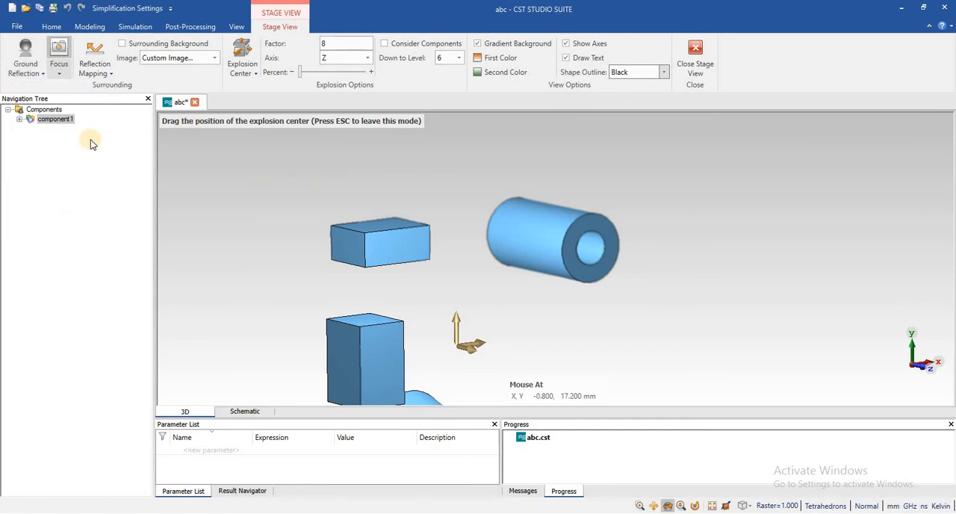
Expand component1 in the component tree and highlight solid1 and solid2 in turn.
left_click(21, 120)
left_click(50, 130)
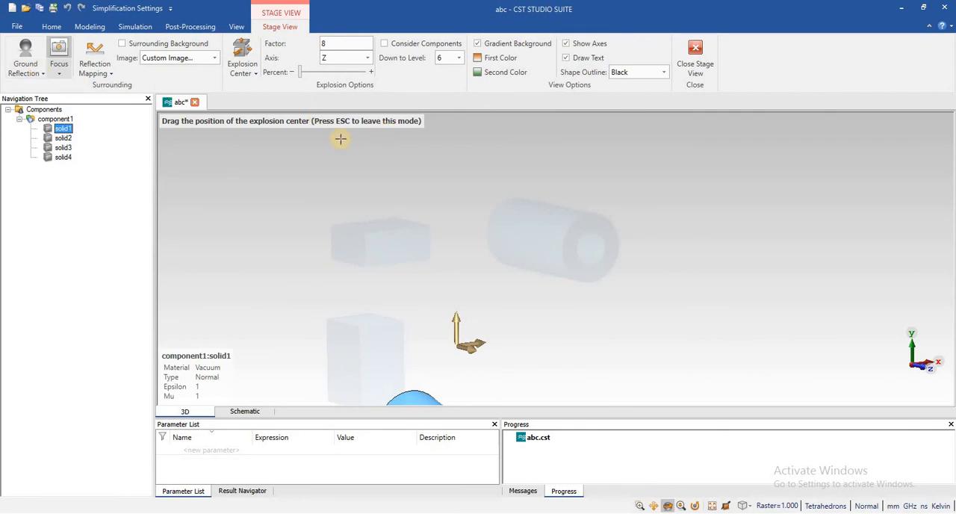
left_click(64, 138)
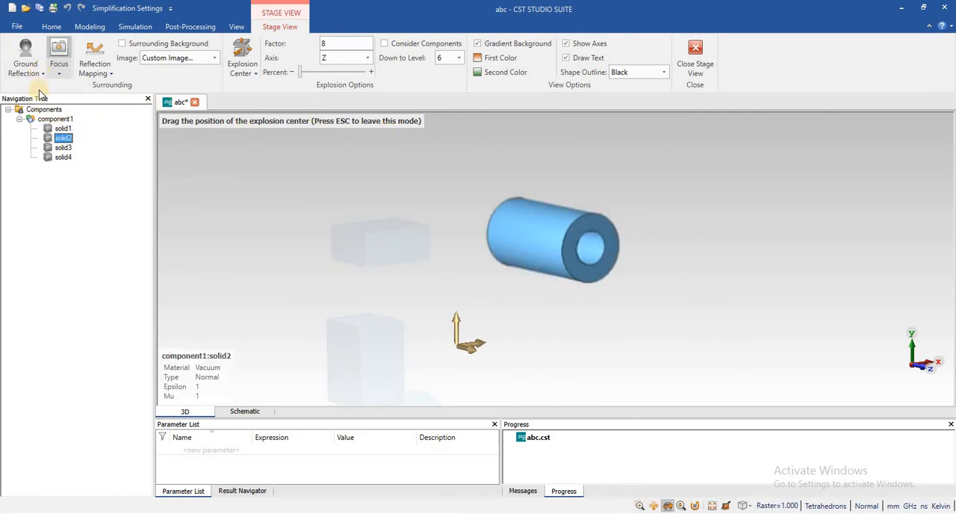
Turn on the Shadow effect for the stage view and inspect solid2 from a slightly different angle.
left_click(41, 75)
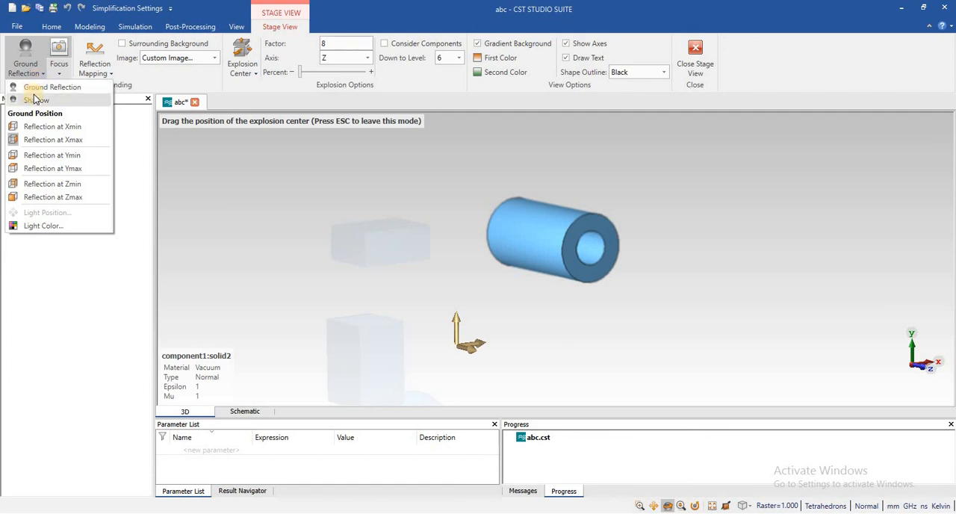
left_click(35, 100)
mouse_move(391, 201)
left_mouse_down()
mouse_move(487, 200)
mouse_move(393, 215)
left_mouse_up()
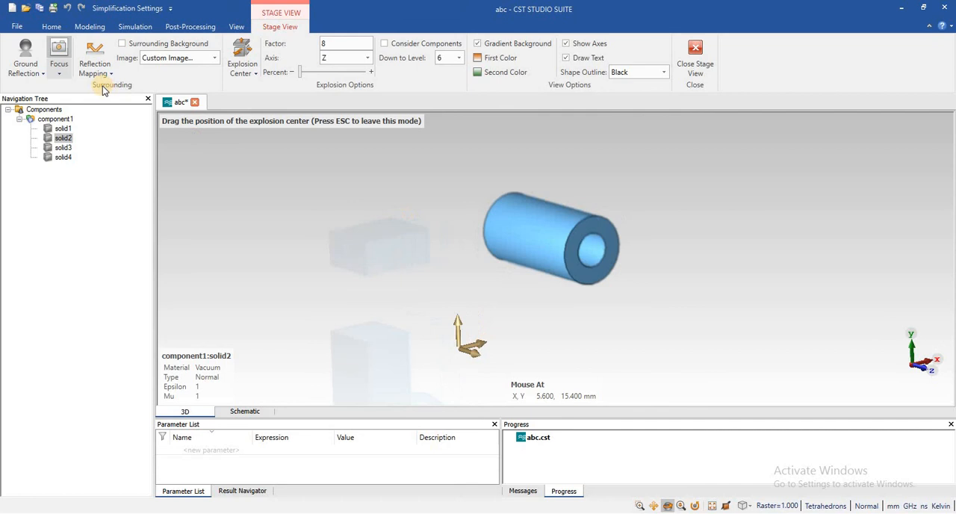
Turn on Reflection Mapping and inspect the reflections on solid2 from the side.
left_click(62, 74)
left_click(30, 77)
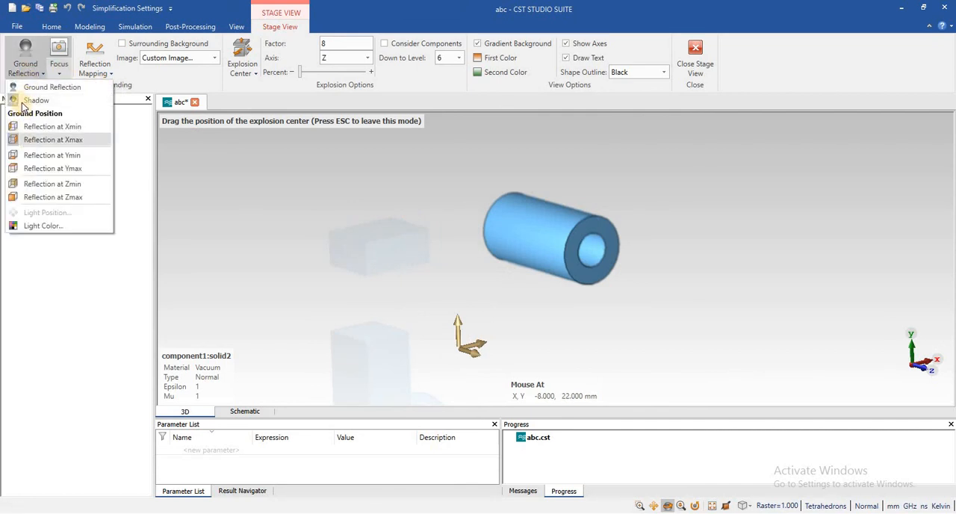
left_click(105, 76)
left_click(107, 73)
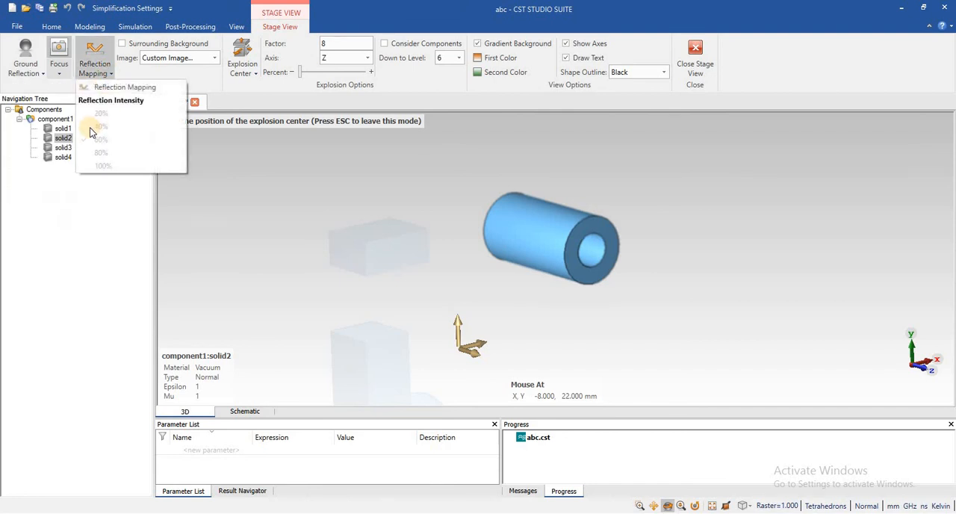
left_click(109, 88)
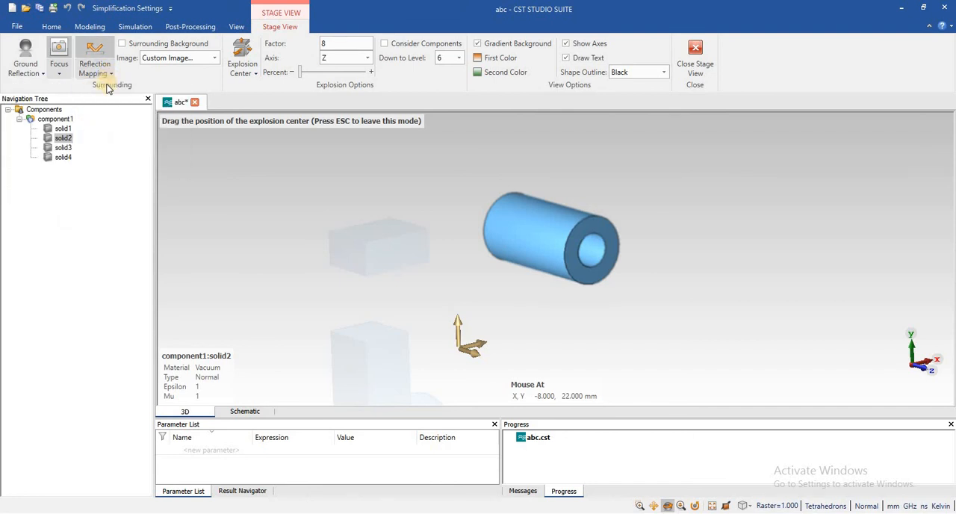
left_click(105, 74)
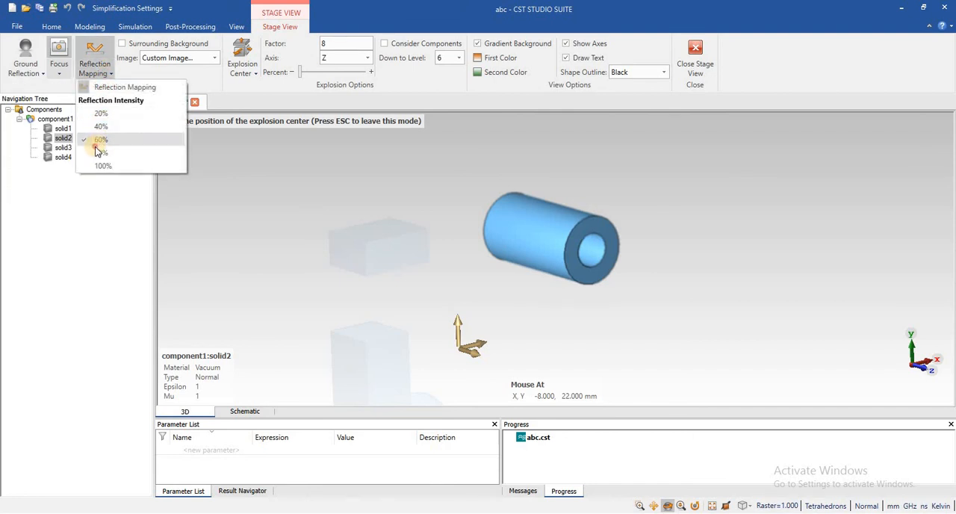
left_click_drag(285, 171, 366, 187)
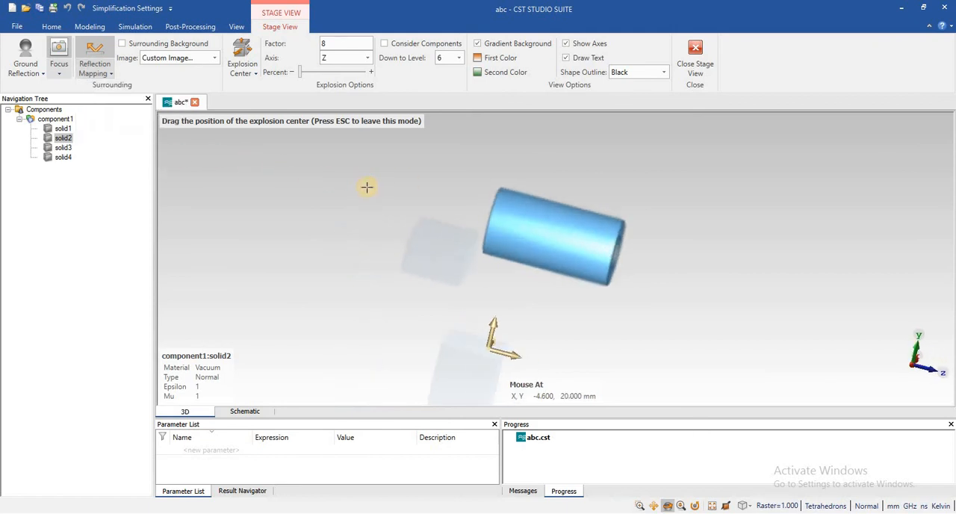
scroll(365, 187, "up", 3)
scroll(365, 187, "down", 5)
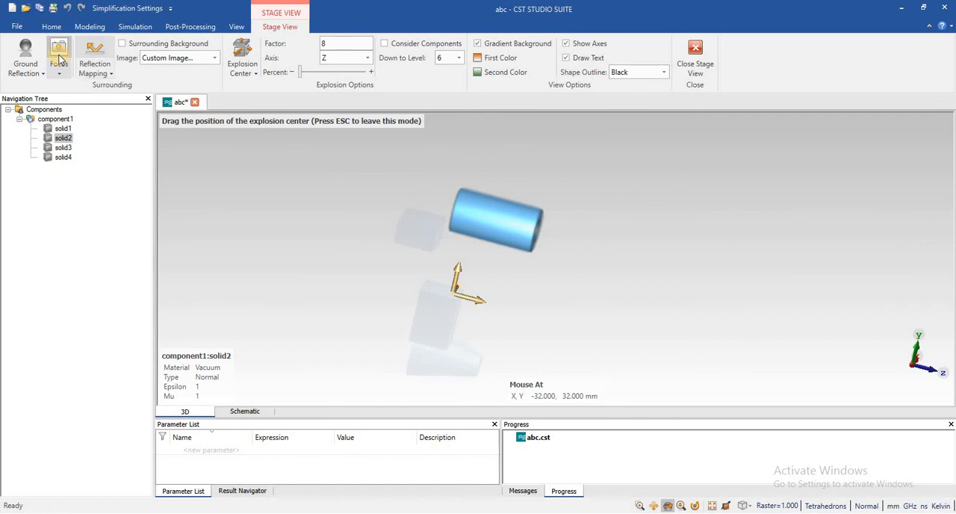
Turn the Shadow effect on again and set the ground position to Reflection at Ymin.
left_click(37, 70)
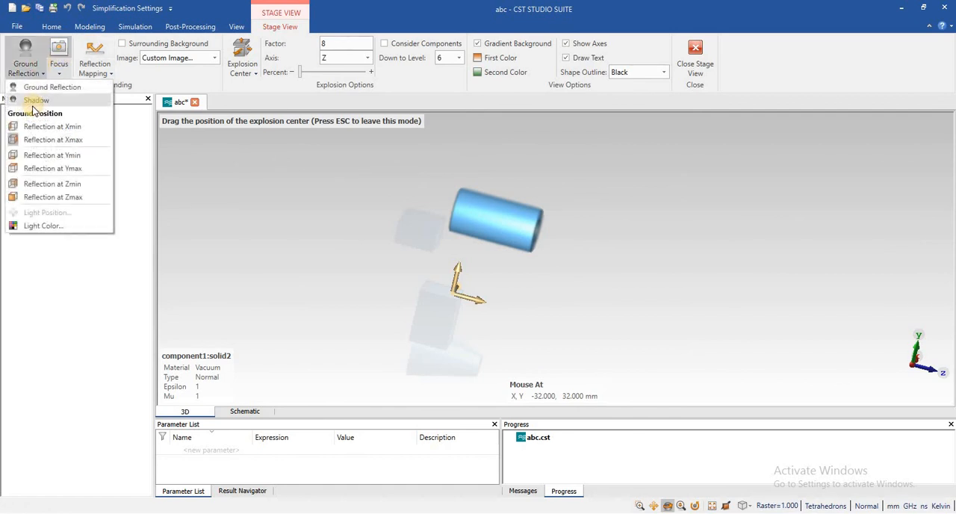
left_click(30, 67)
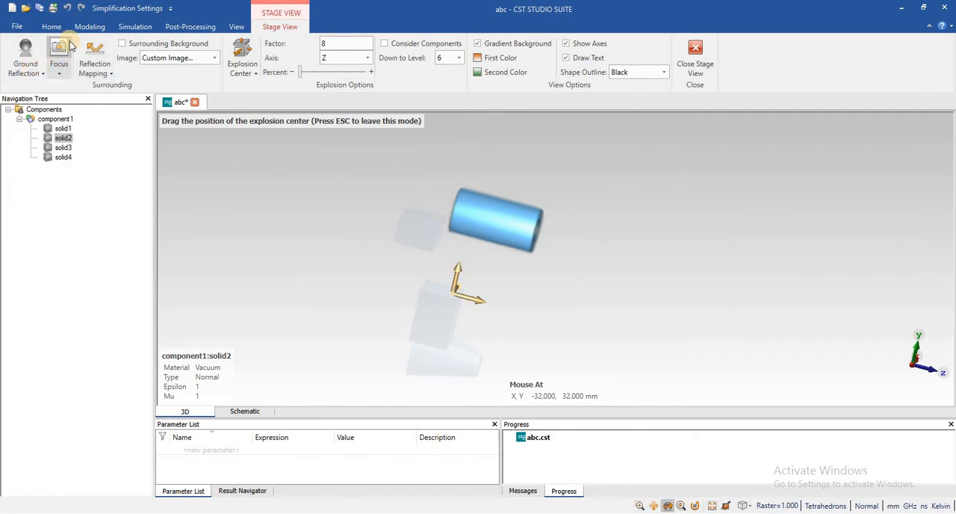
left_click(26, 77)
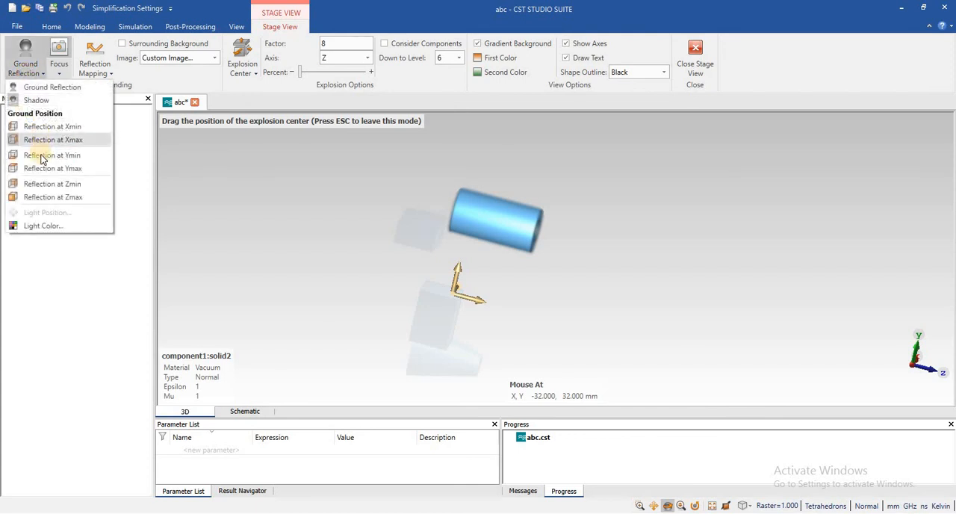
left_click(42, 158)
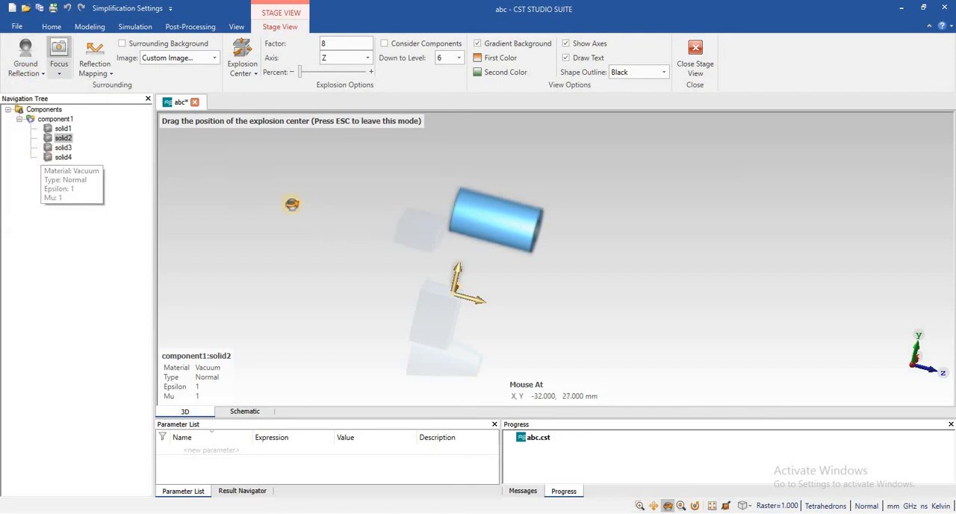
Set the stage view's light source color to red and highlight solid1 to inspect the effect.
left_click_drag(292, 204, 238, 215)
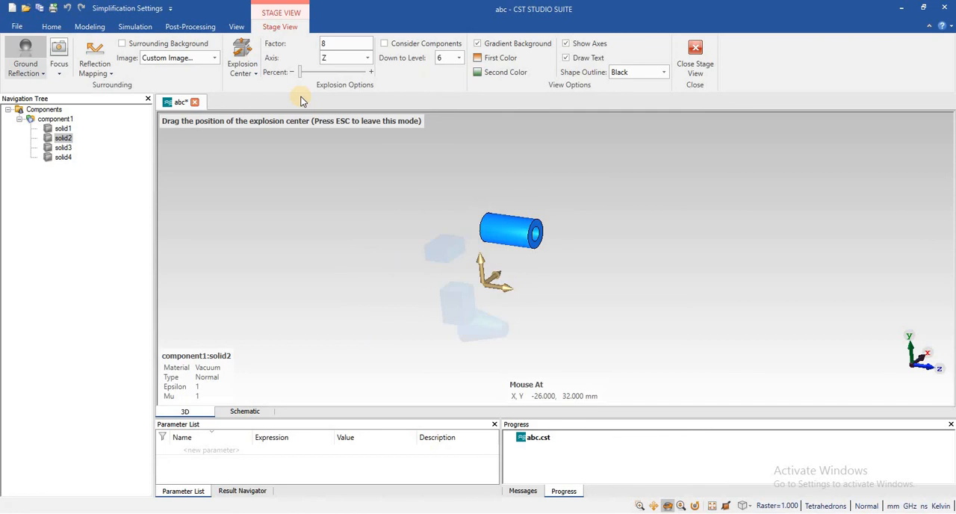
left_click(35, 73)
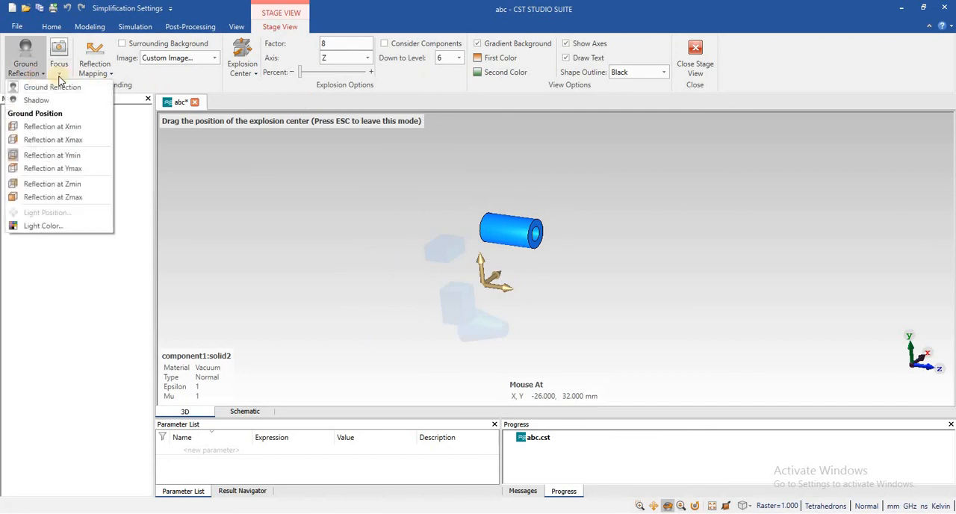
left_click(419, 101)
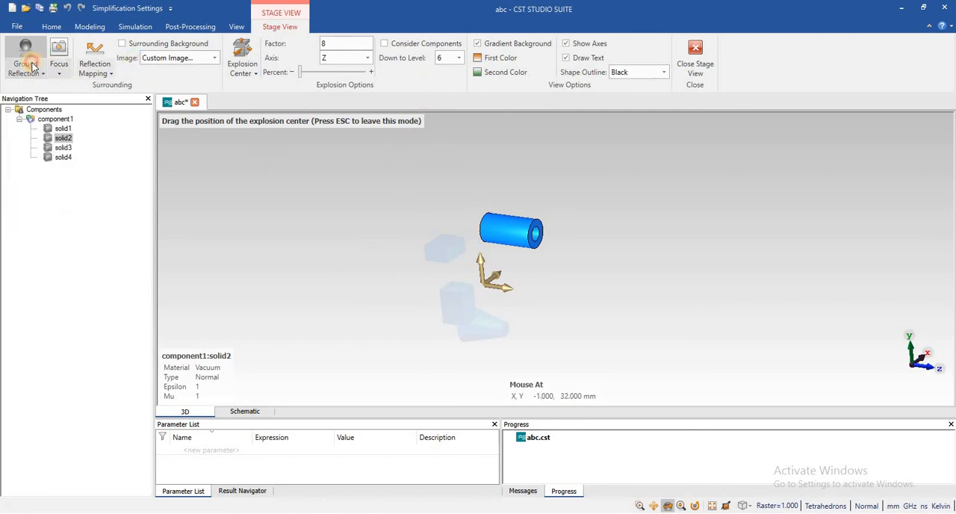
left_click(28, 68)
left_click(45, 226)
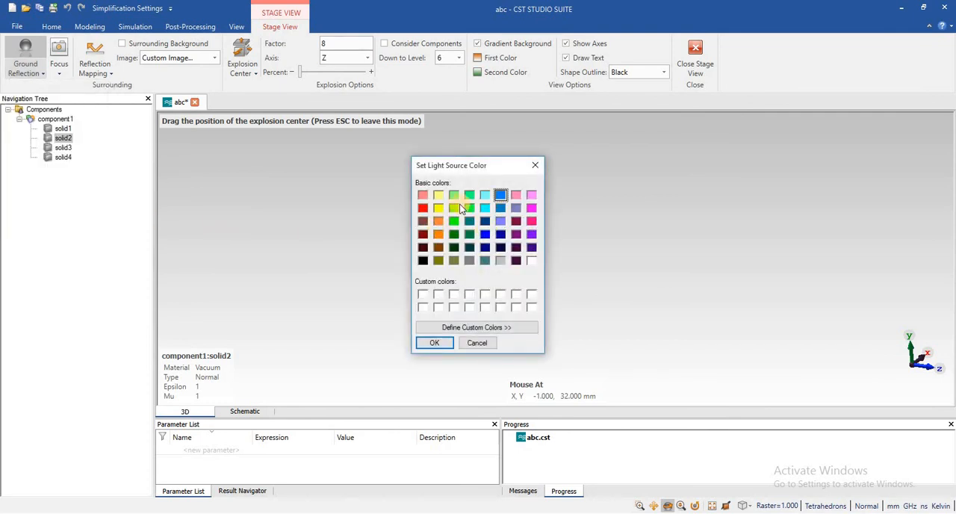
left_click(424, 208)
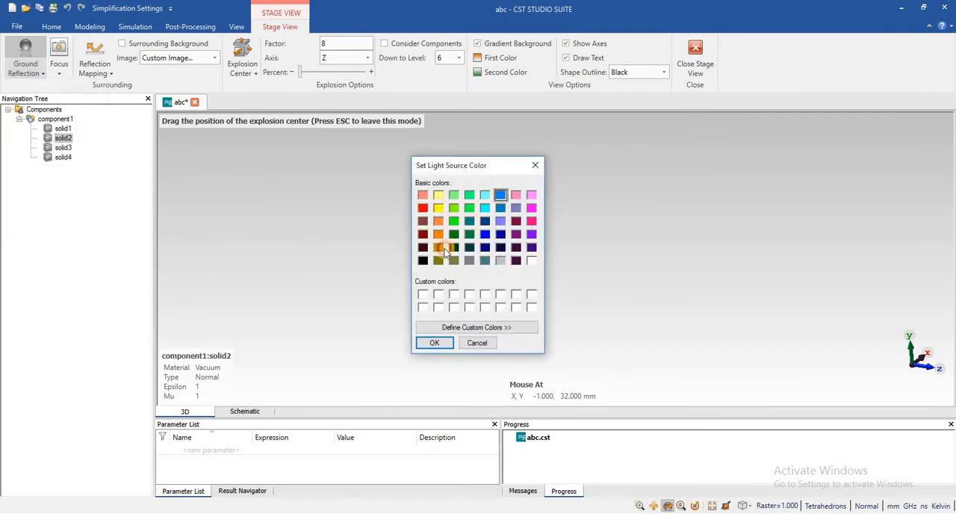
left_click(434, 342)
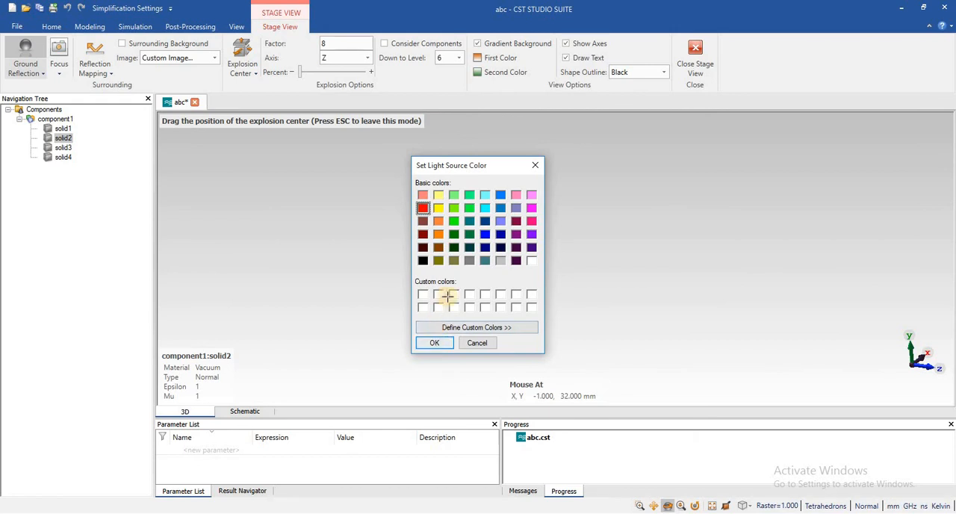
left_click(63, 130)
Set the stage view's light source color to pure blue.
left_click(33, 73)
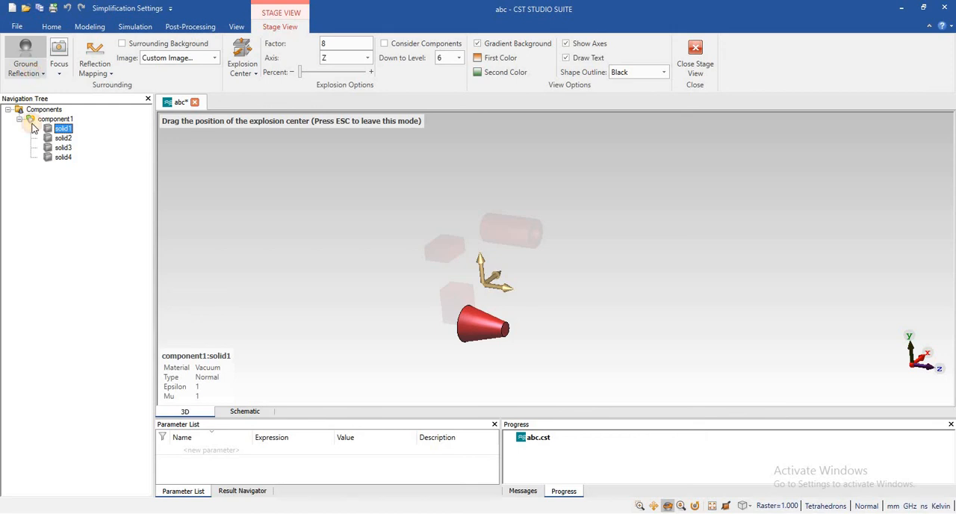
left_click(32, 224)
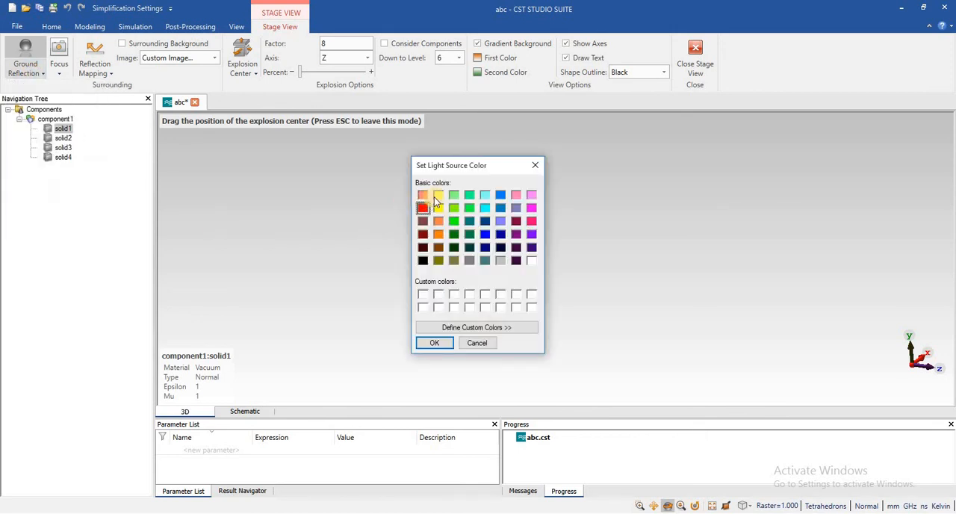
left_click(485, 235)
left_click(436, 343)
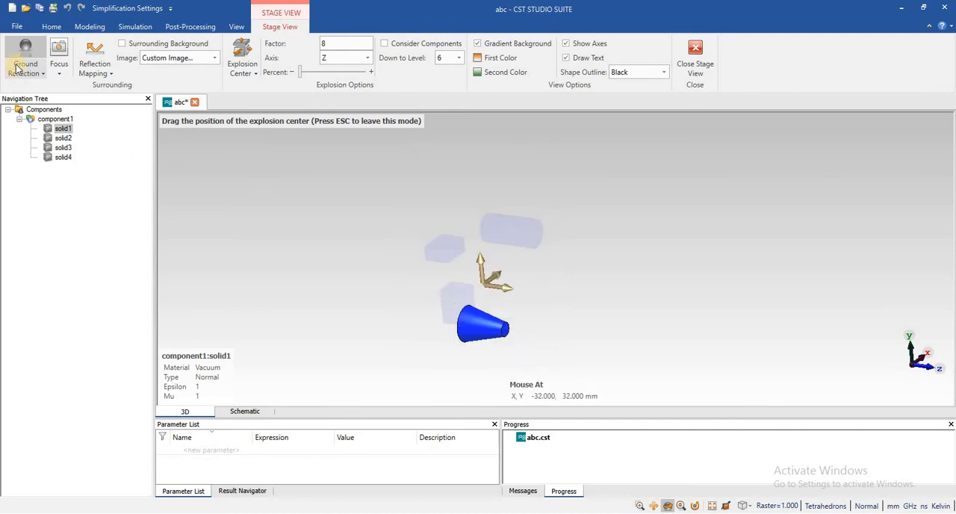
Highlight solid2, solid3, solid4 and solid1 in turn to examine each under the blue light.
left_click(61, 138)
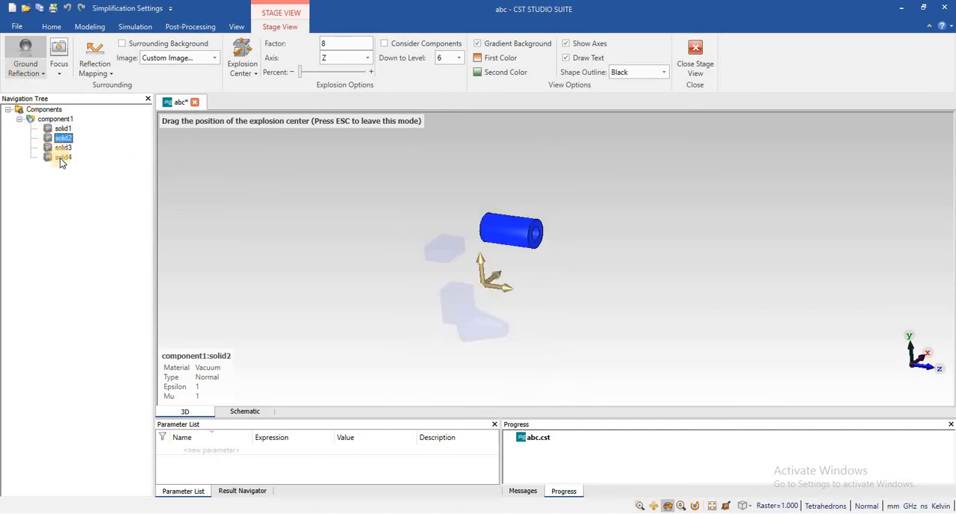
left_click(63, 148)
left_click(63, 157)
left_click(63, 128)
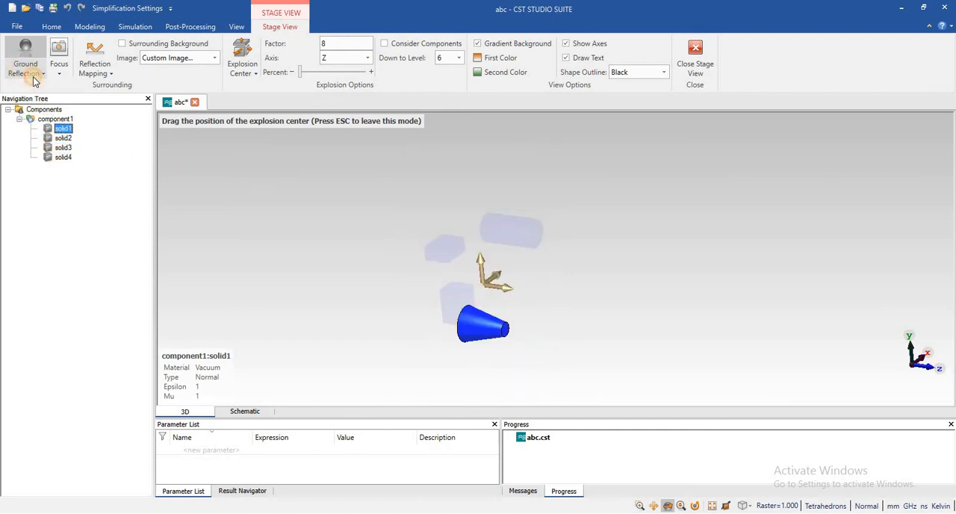
Set the ground position of the stage view to Reflection at Zmax.
left_click(33, 74)
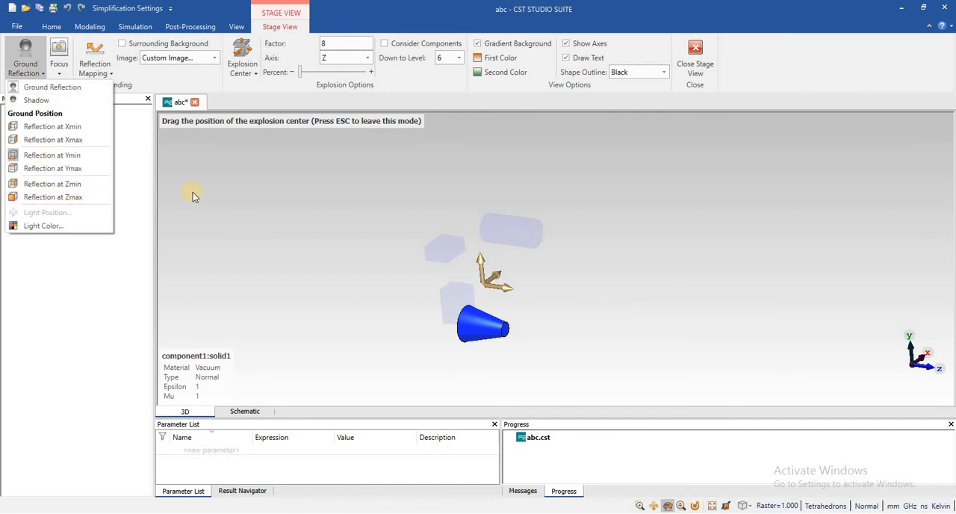
left_click(82, 197)
left_click(21, 75)
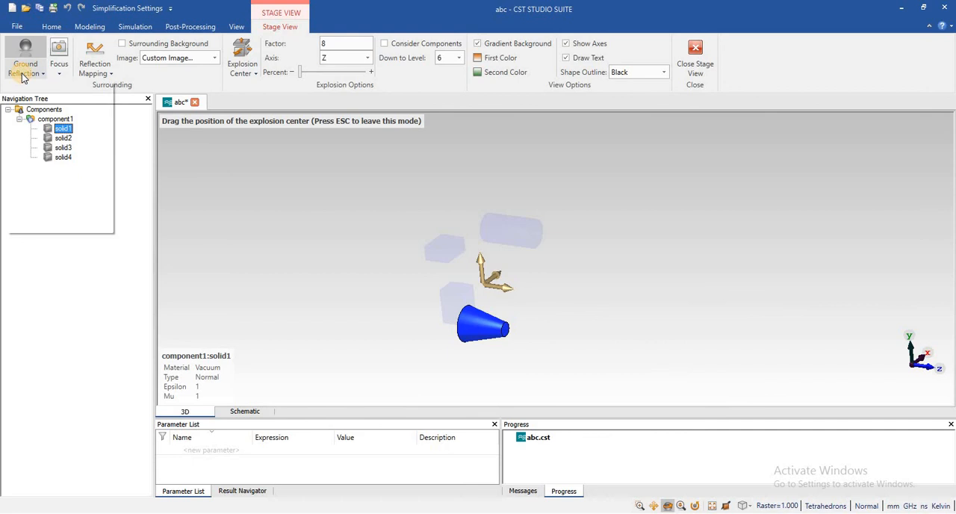
left_click(312, 215)
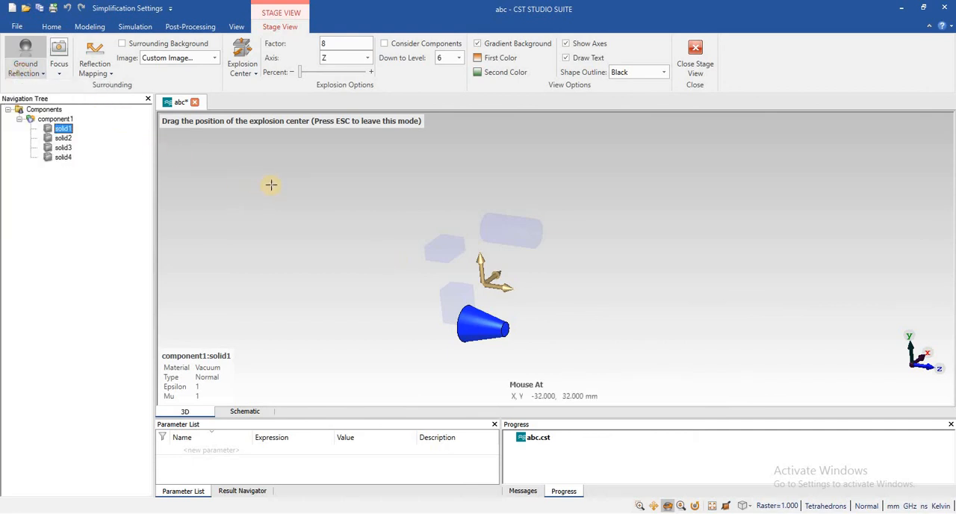